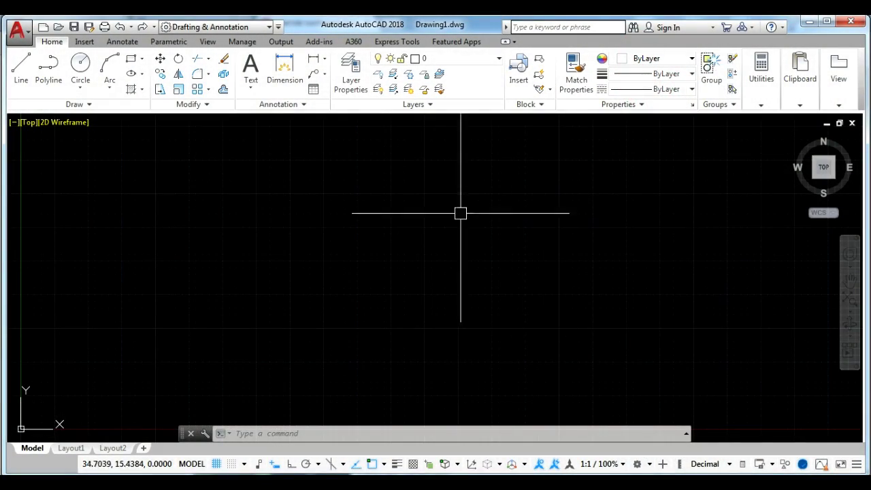
Step: Check the Workspace list without switching, then bring up the Quick Access Toolbar customization menu
click(269, 28)
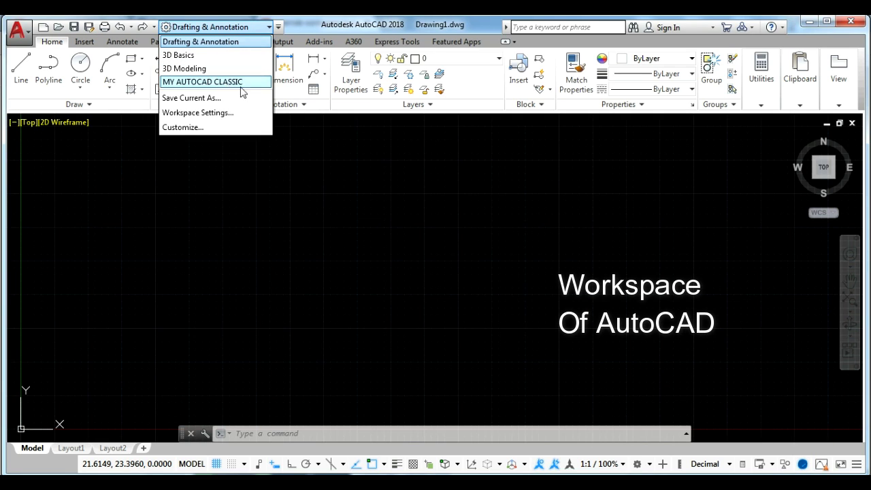
click(367, 159)
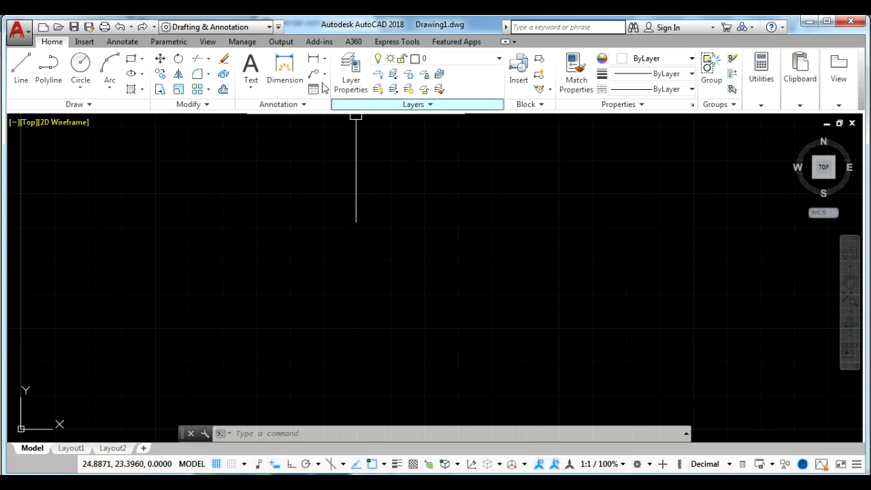
click(278, 27)
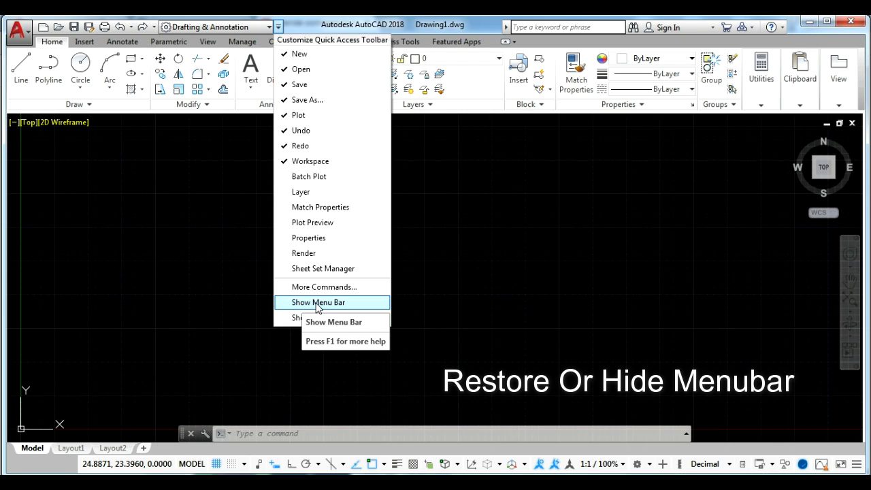
click(315, 302)
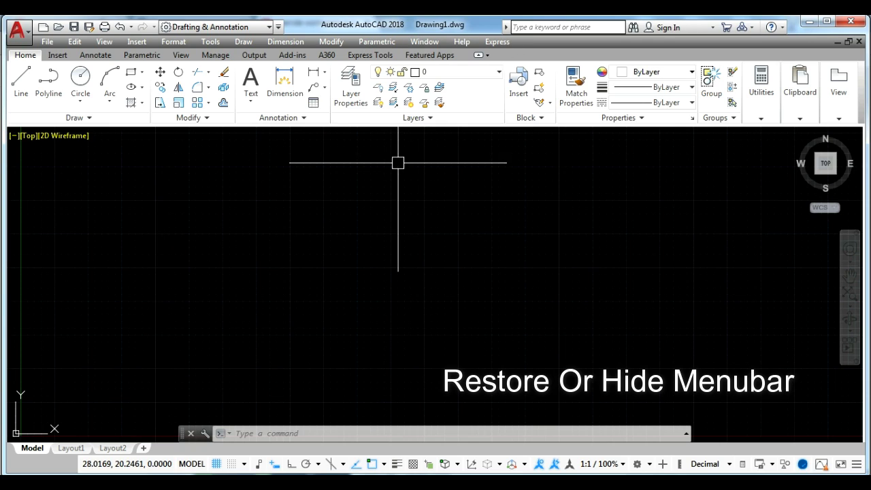
click(278, 27)
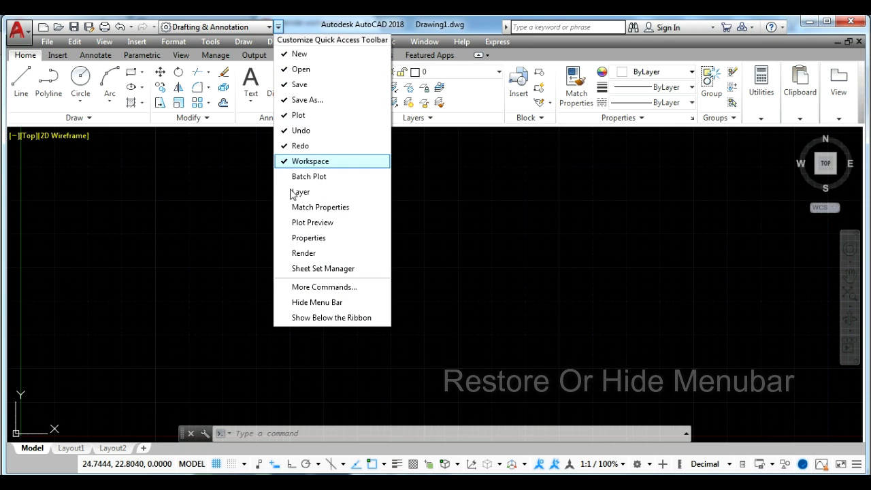
click(319, 303)
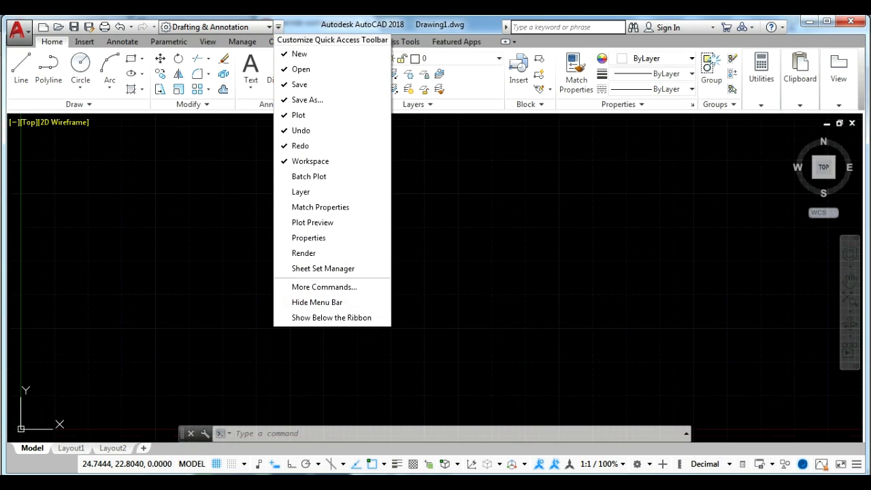
click(279, 27)
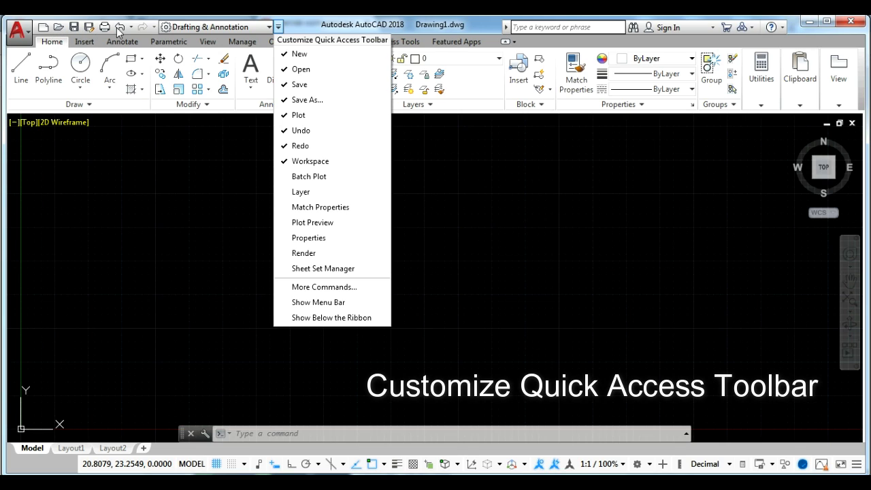
Step: Add Layer, Plot Preview and Render to the Quick Access Toolbar
click(300, 192)
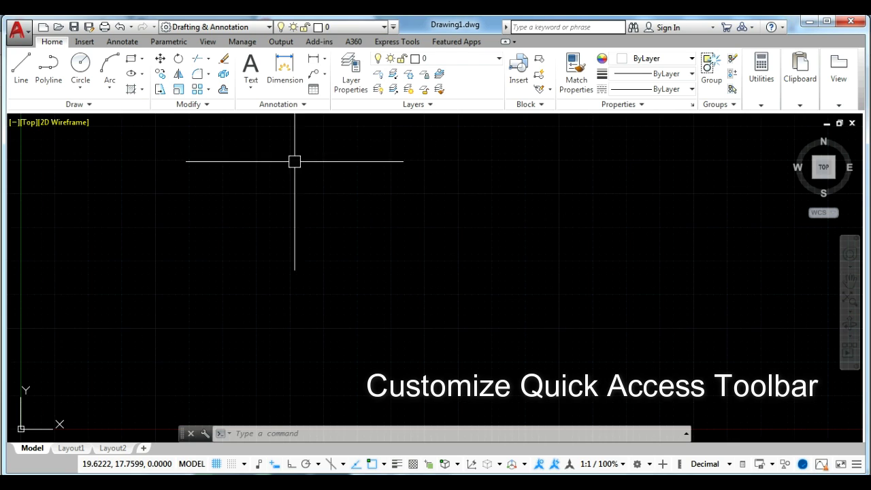
click(394, 27)
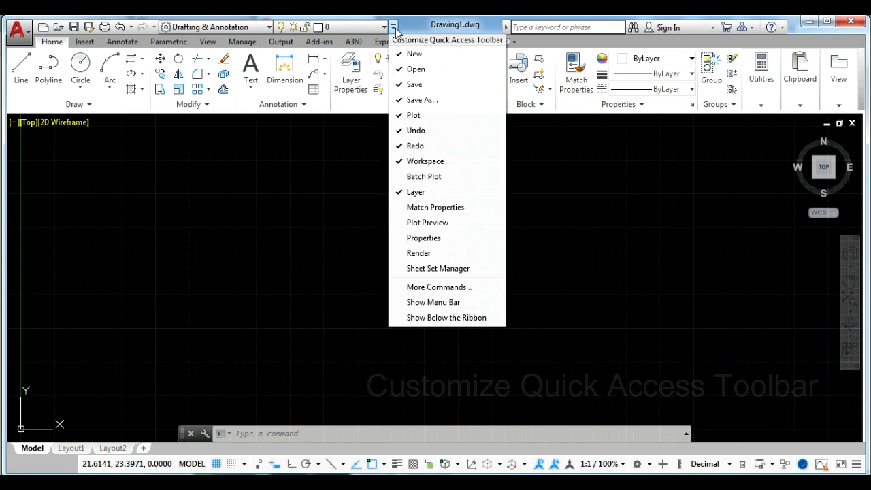
click(402, 225)
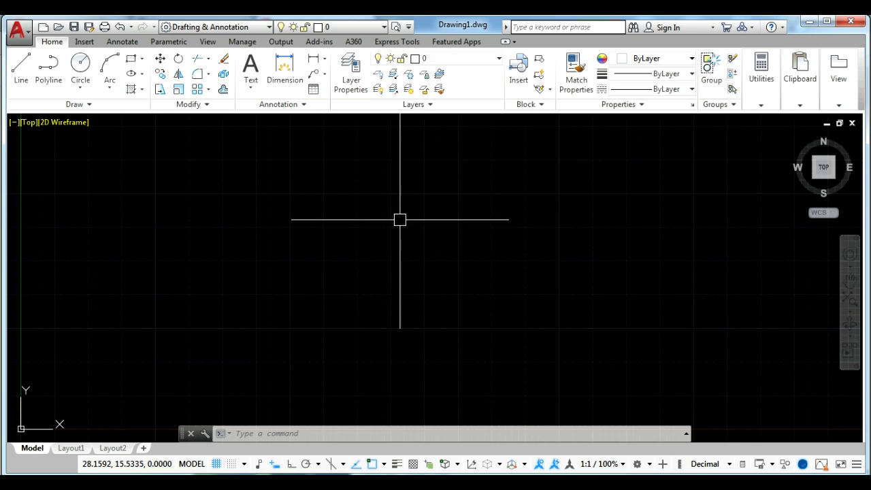
click(408, 28)
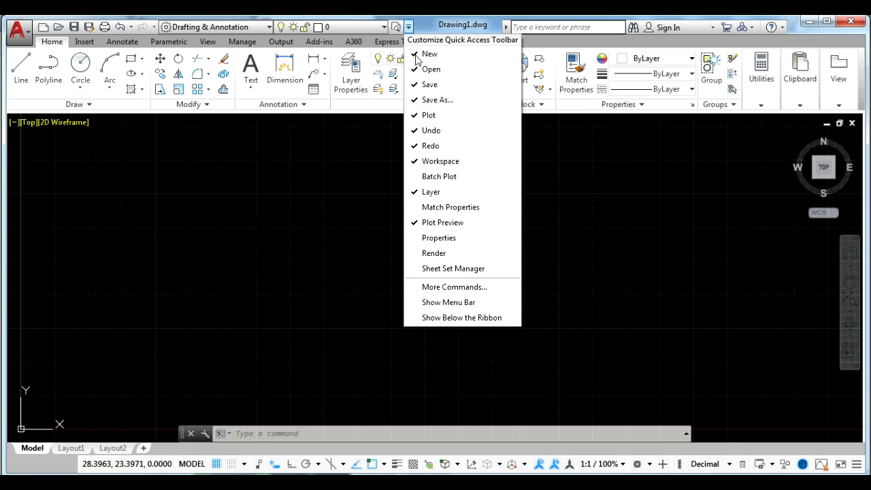
click(417, 254)
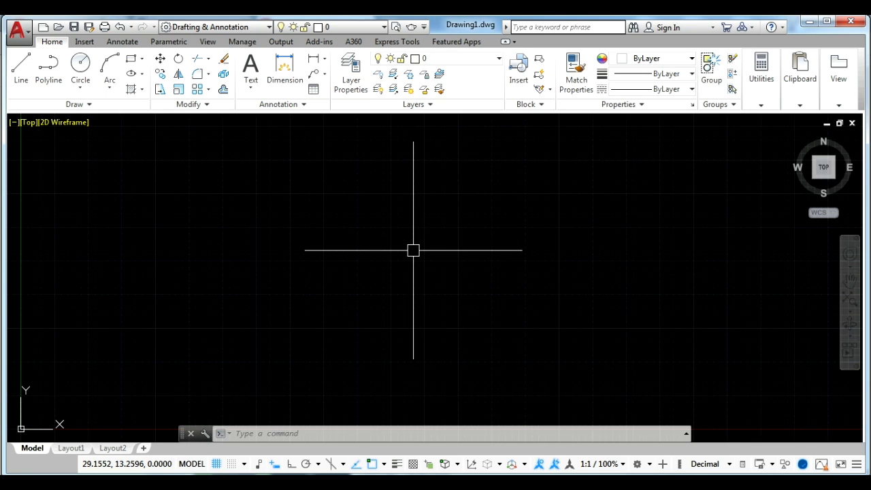
Step: Remove Layer, Plot Preview and Render from the Quick Access Toolbar again
click(423, 27)
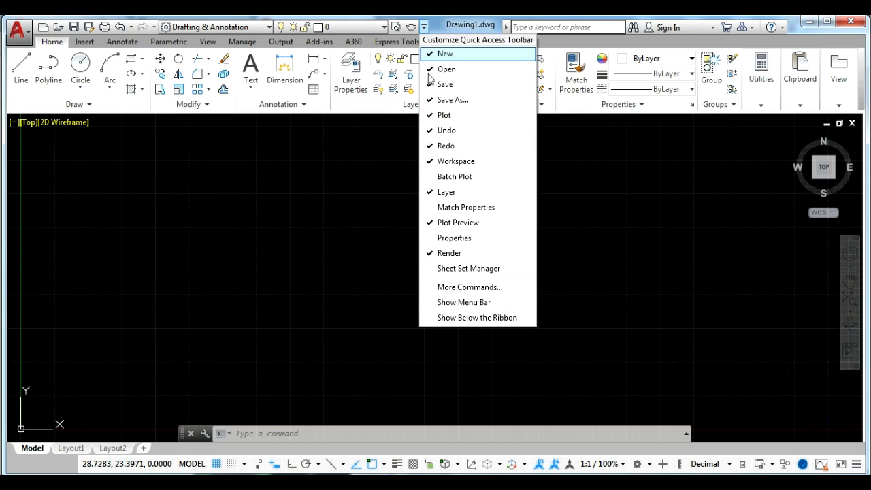
click(436, 192)
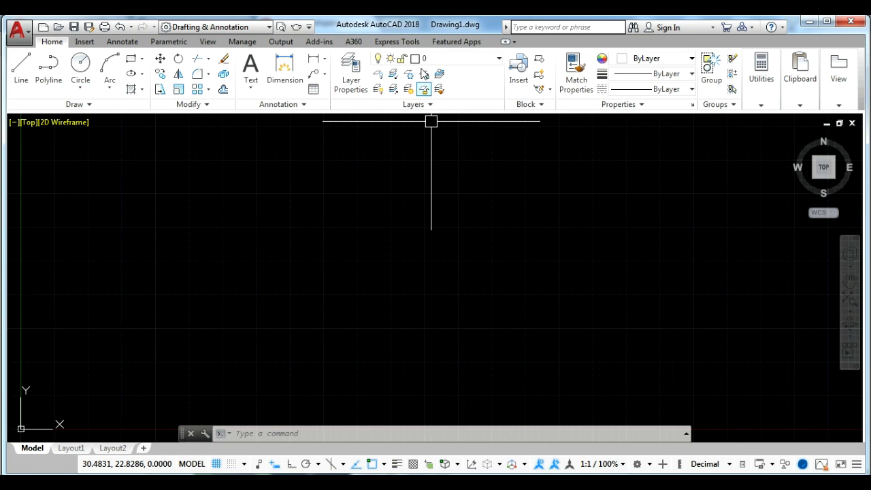
click(309, 28)
click(318, 220)
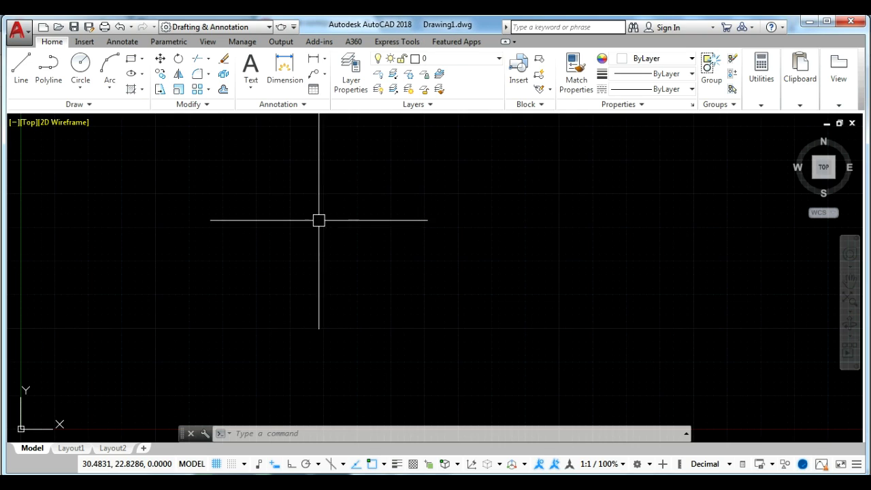
click(293, 28)
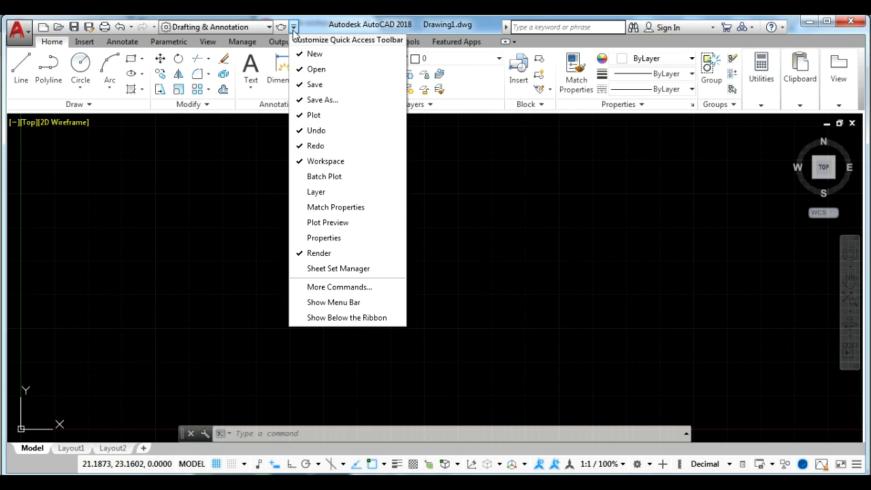
click(311, 250)
text(MEn)
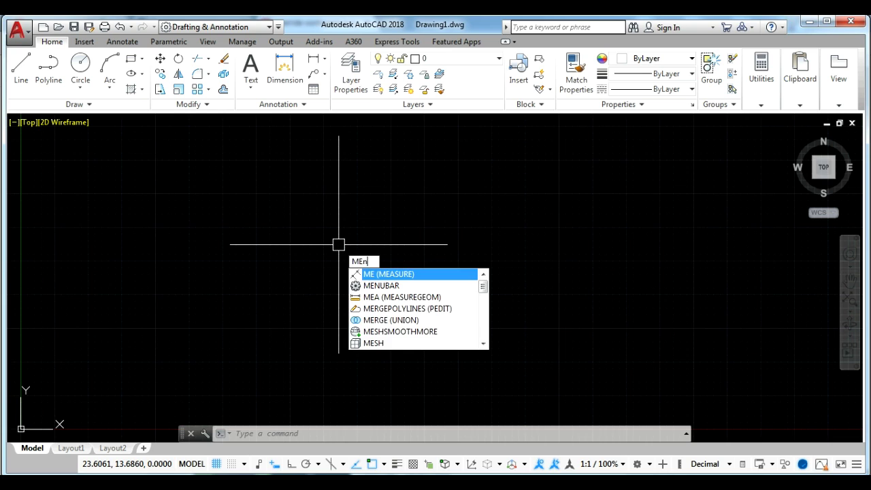
text(ubar)
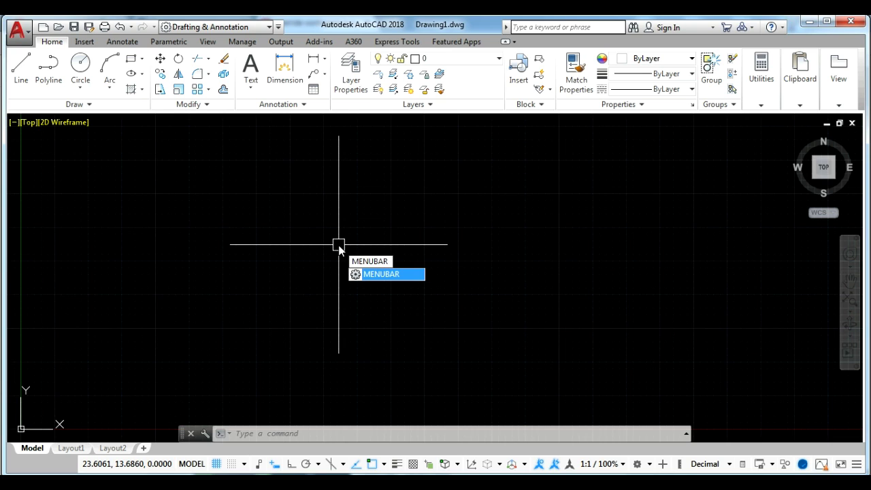
key(Return)
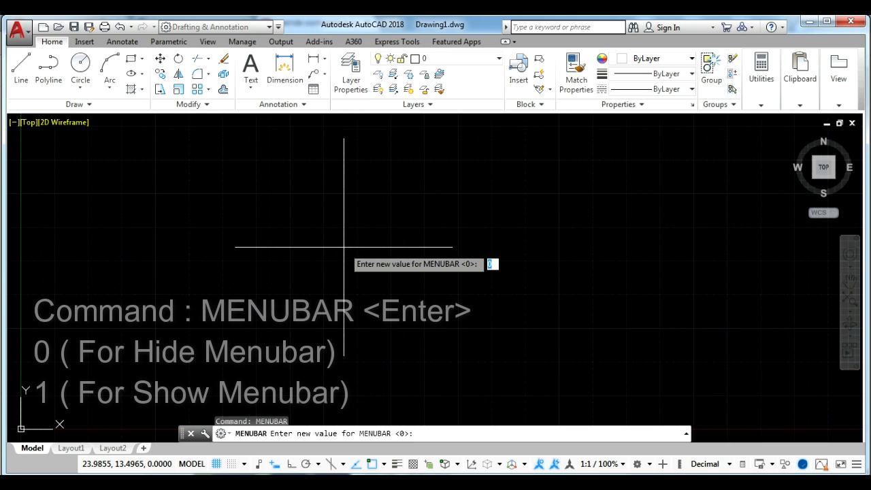
text(1)
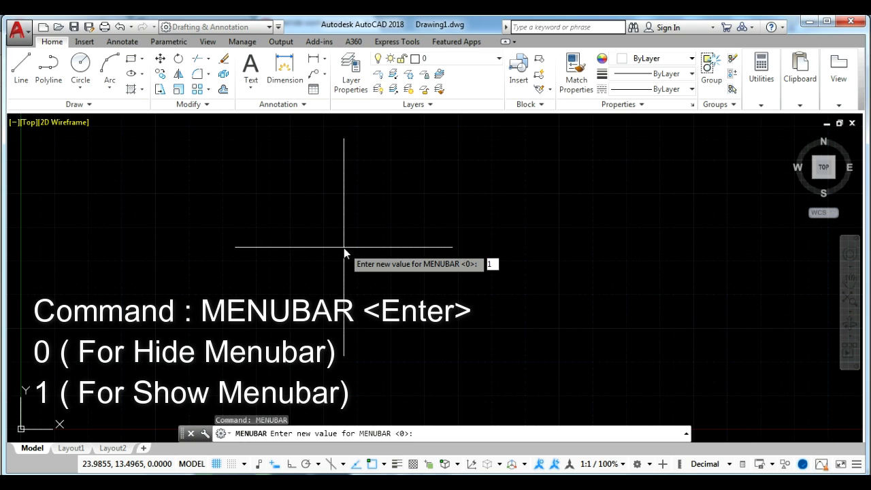
key(Return)
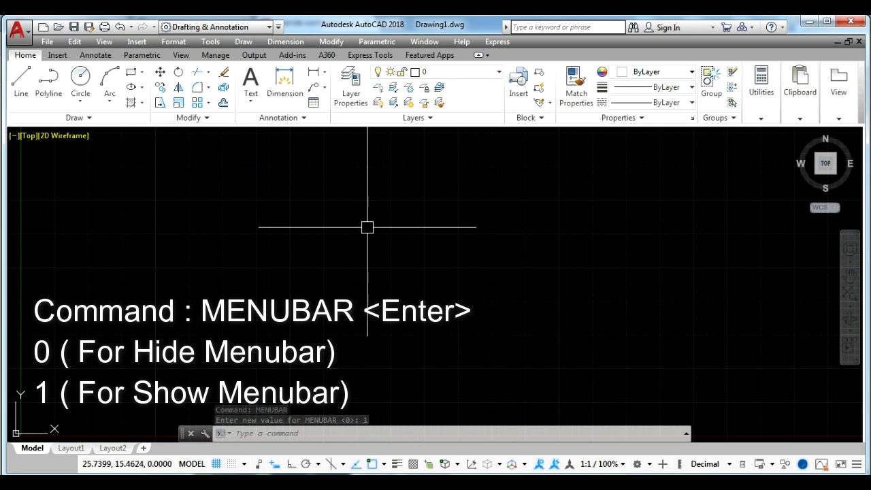
text(MEnu)
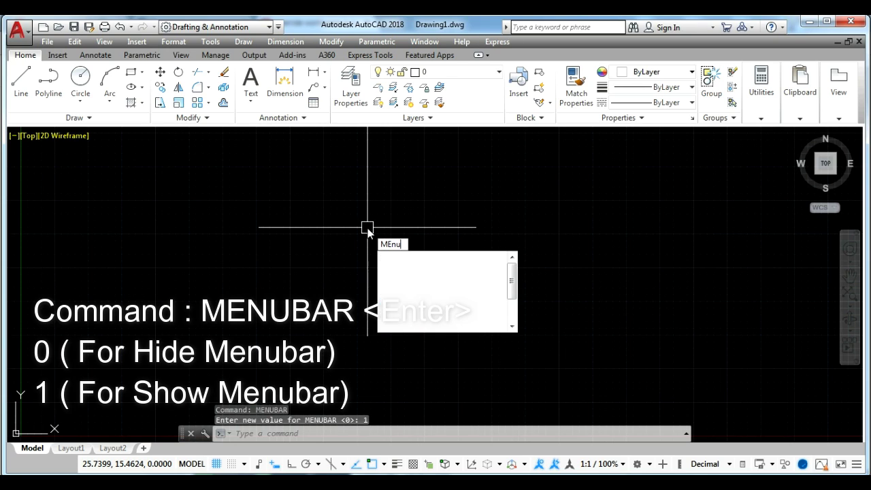
text(bar)
key(Return)
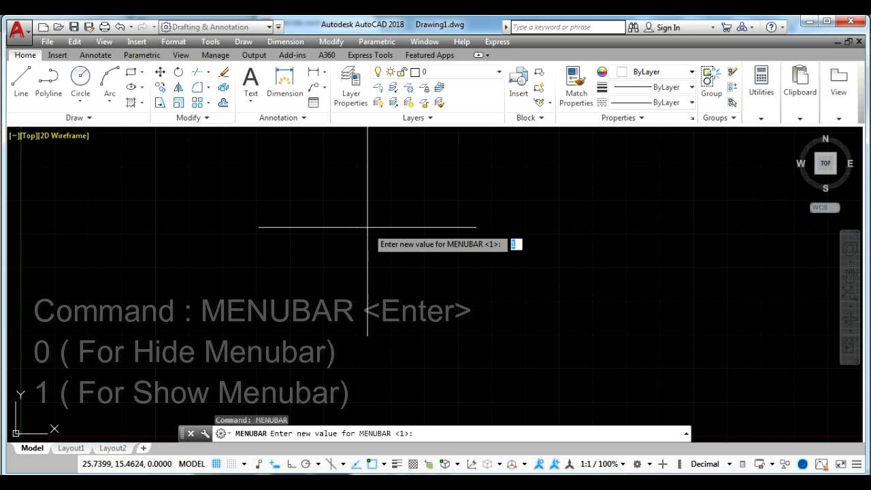
text(0)
key(Return)
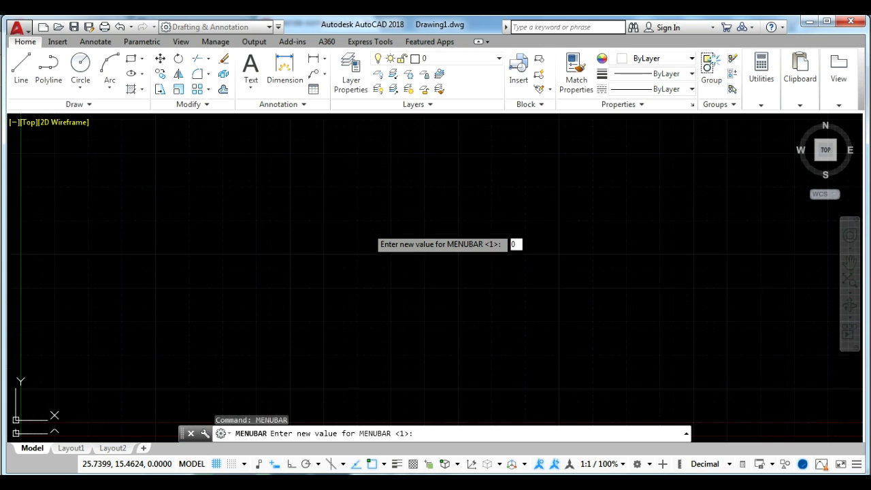
key(Return)
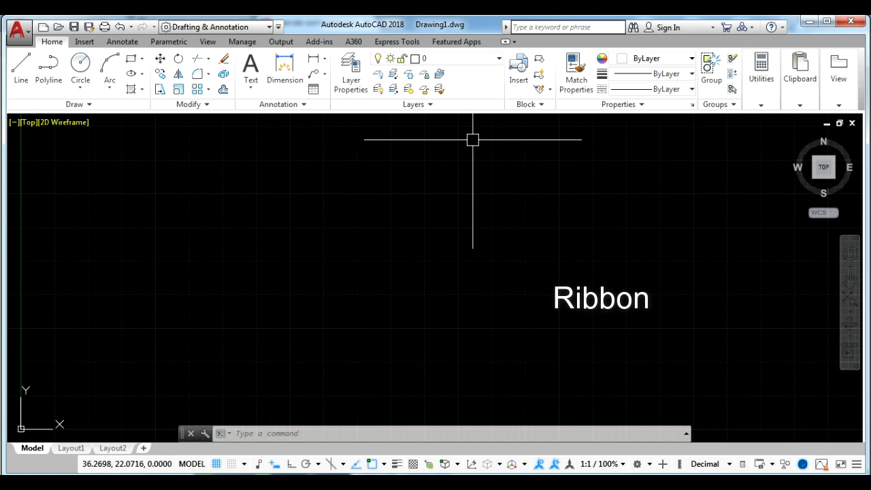
Step: Turn on the 3D Tools and Visualize ribbon tabs and view each tab's tools
right_click(534, 45)
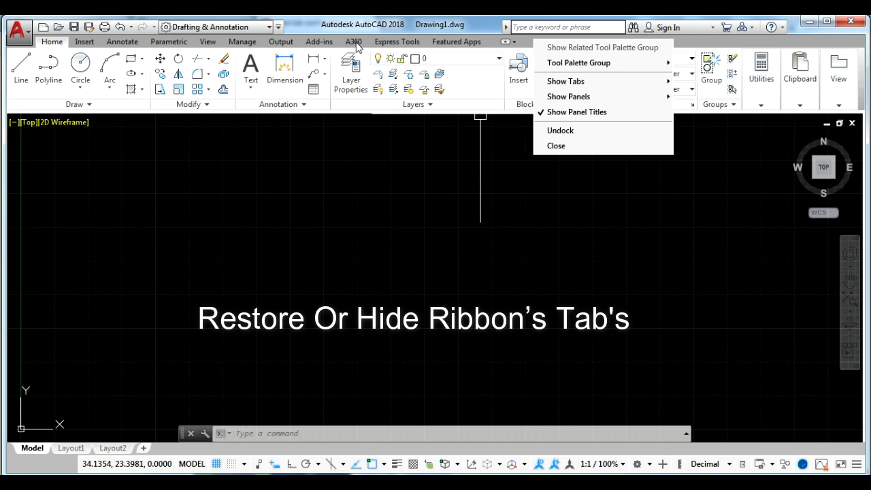
mouse_move(566, 81)
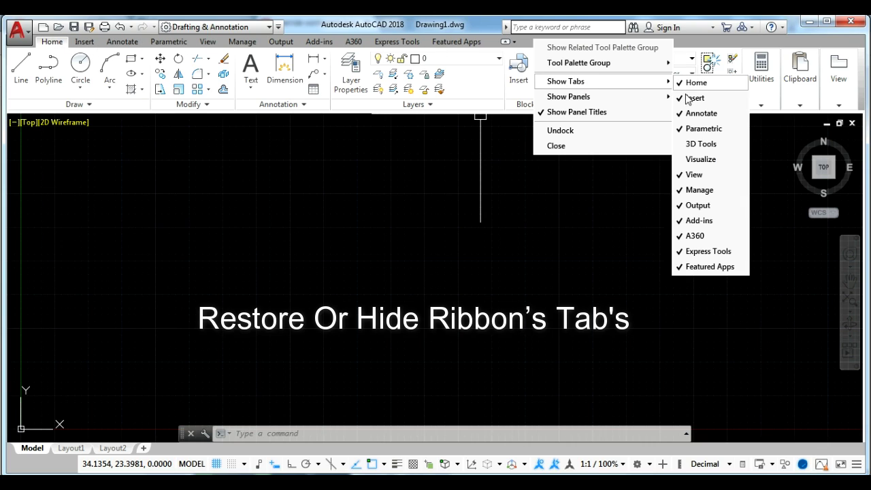
click(682, 146)
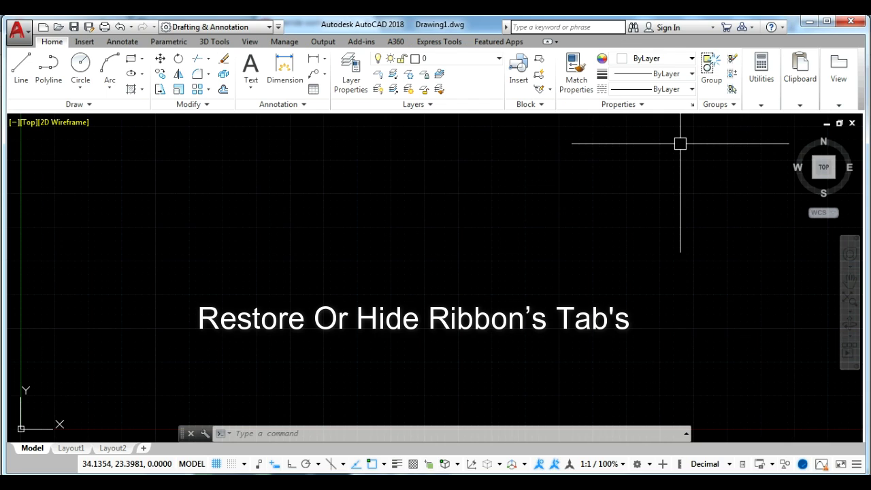
click(204, 43)
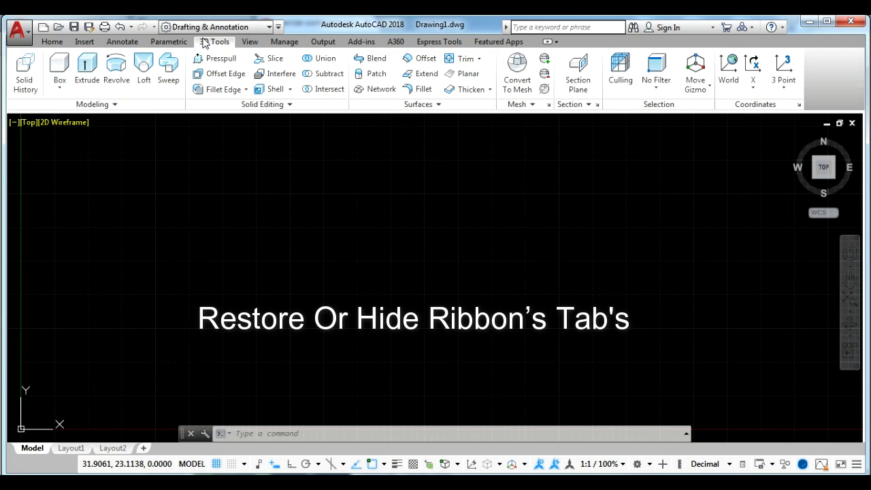
right_click(576, 45)
mouse_move(608, 82)
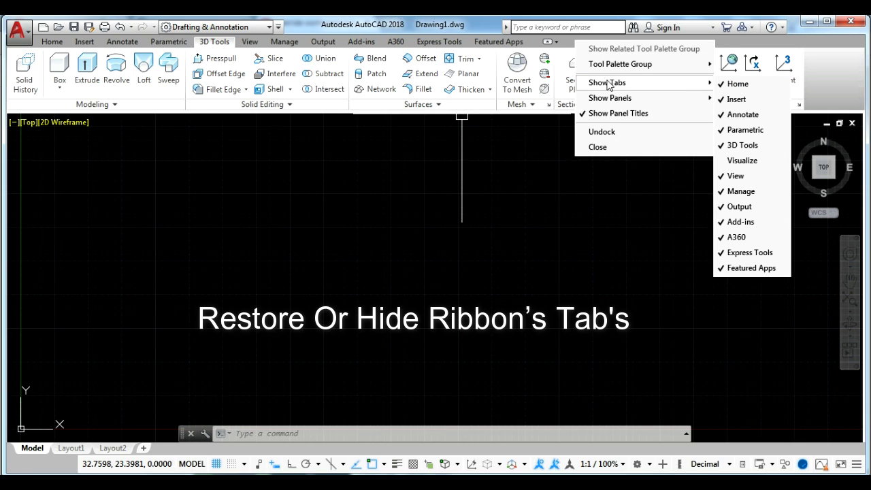
click(723, 163)
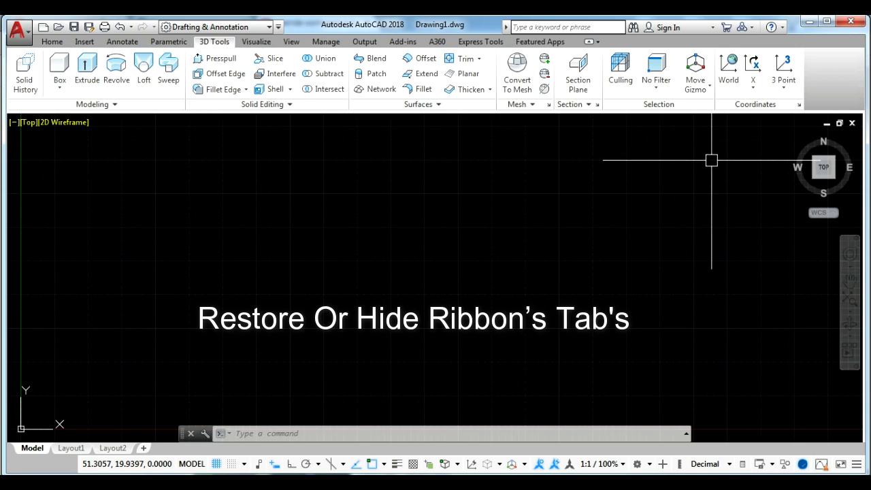
click(256, 42)
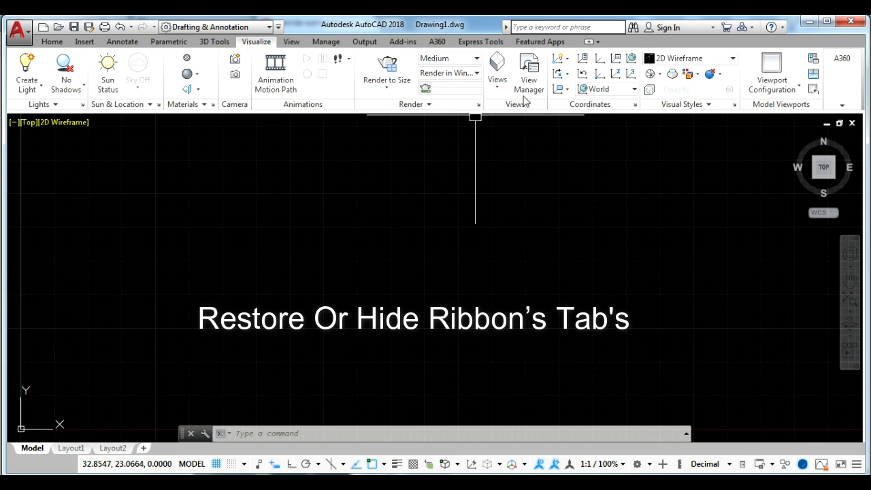
Step: Hide the Visualize and 3D Tools tabs again and return to the Home tab
right_click(608, 45)
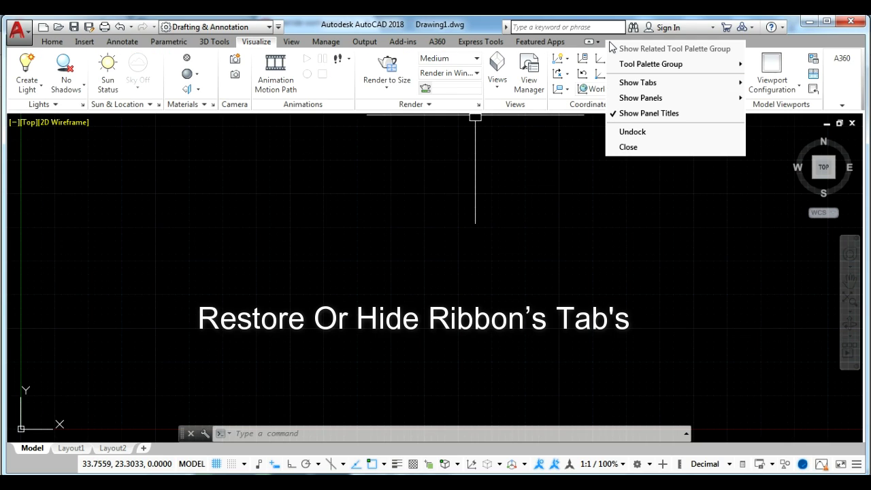
mouse_move(639, 83)
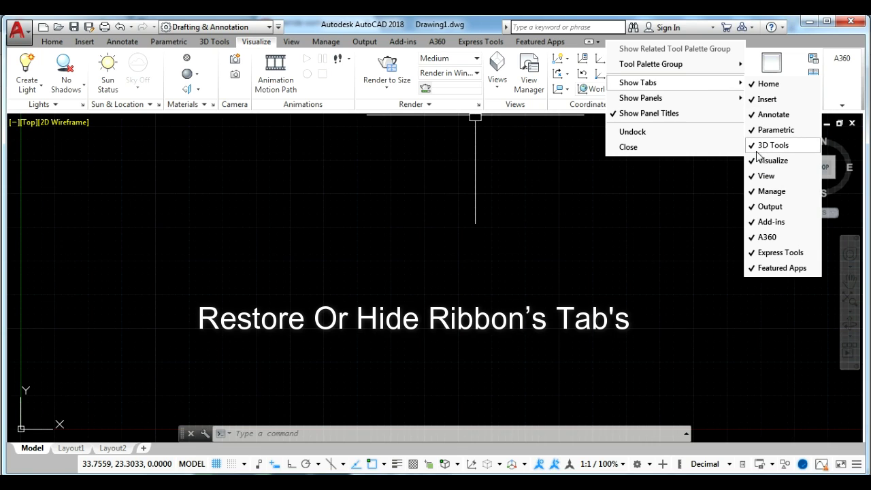
click(755, 162)
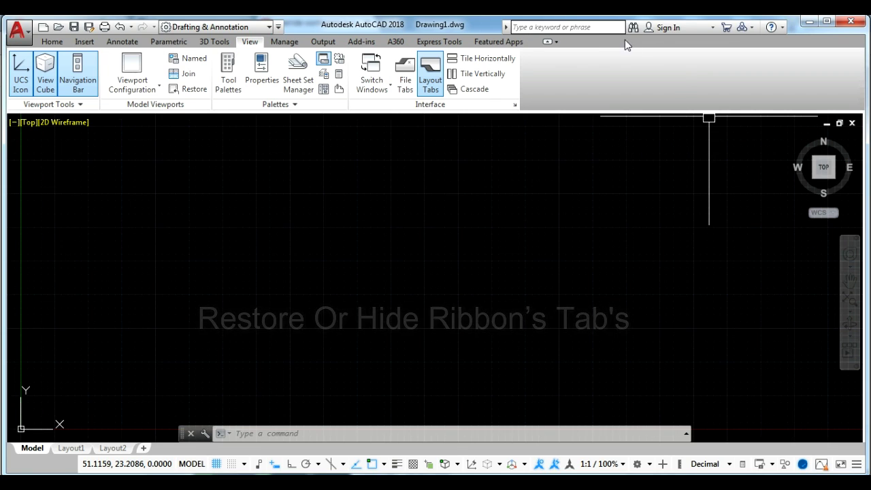
right_click(584, 39)
mouse_move(617, 81)
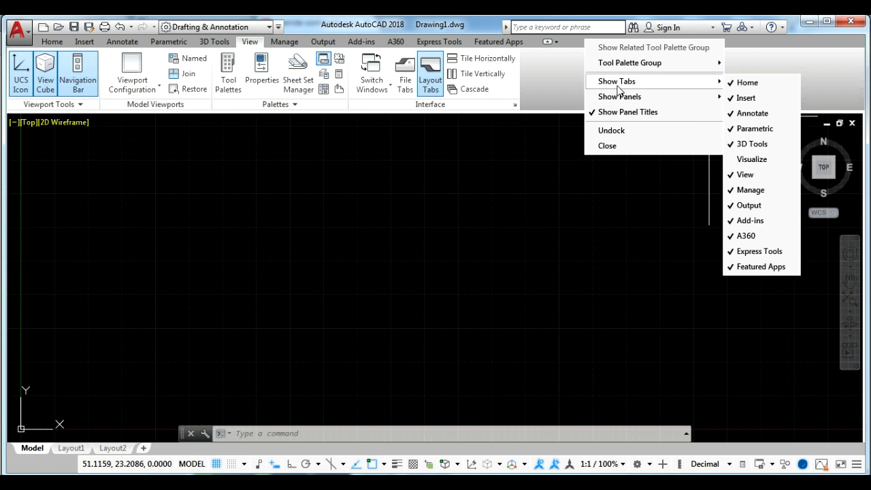
click(748, 144)
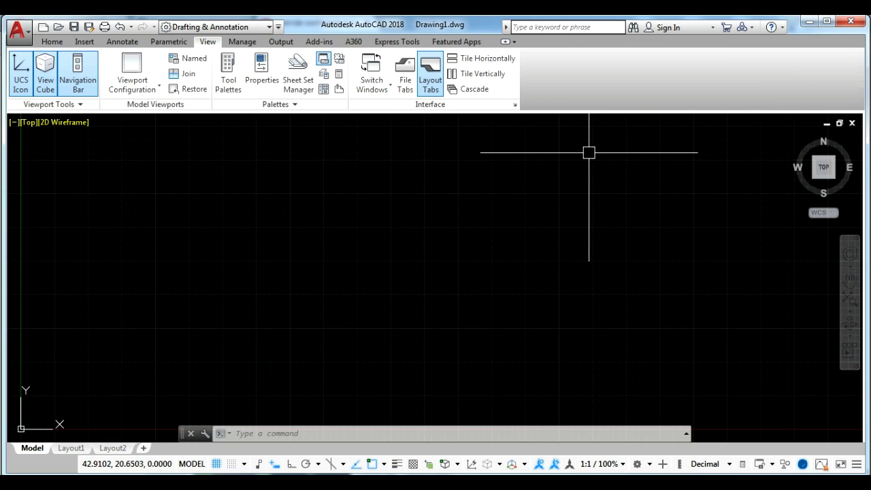
click(48, 41)
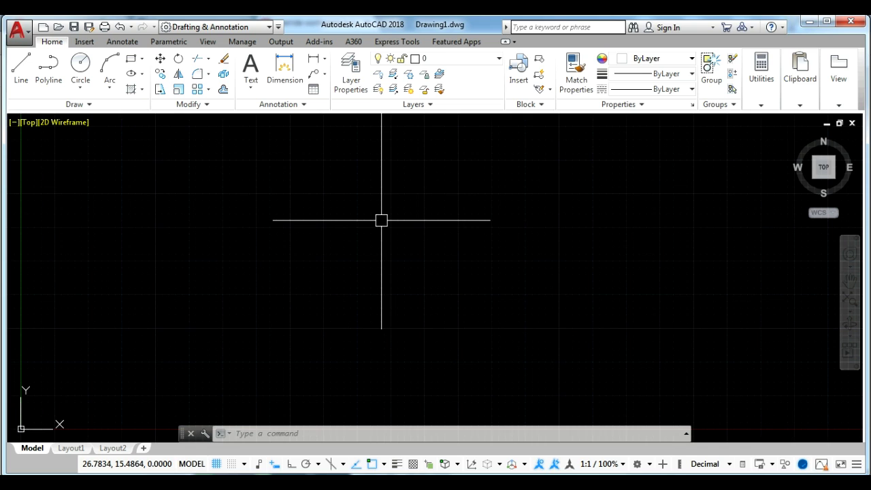
right_click(534, 44)
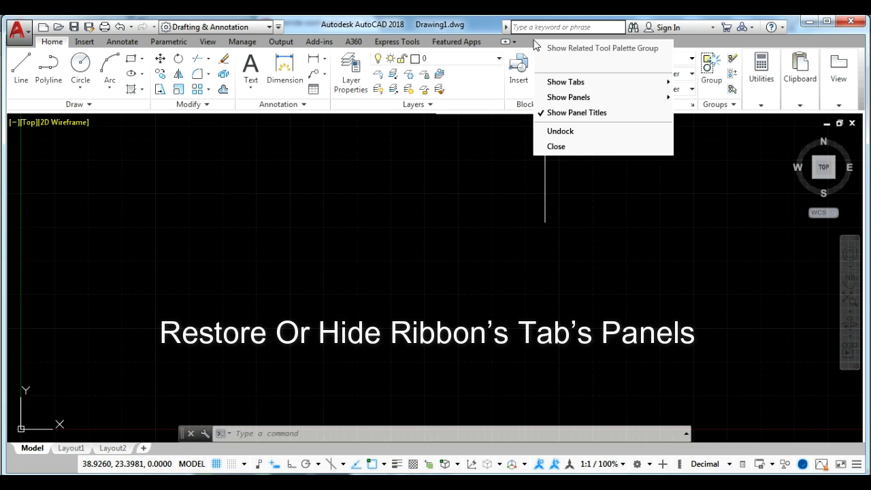
click(563, 102)
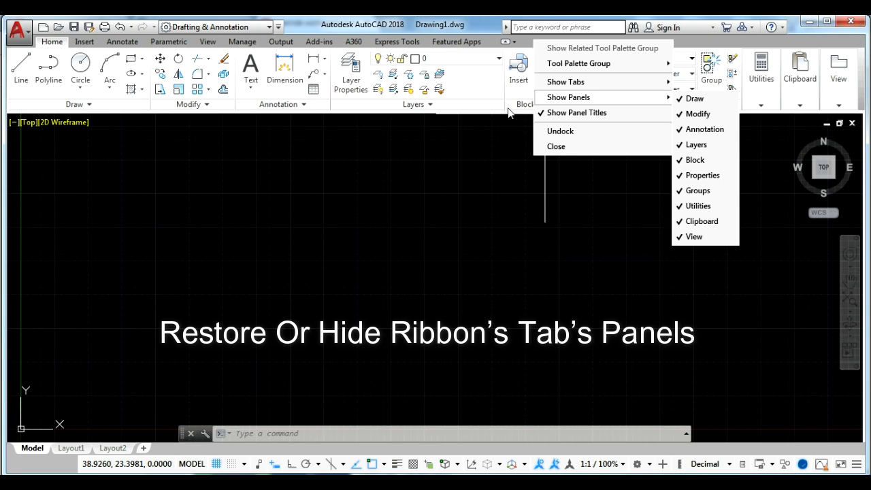
click(682, 99)
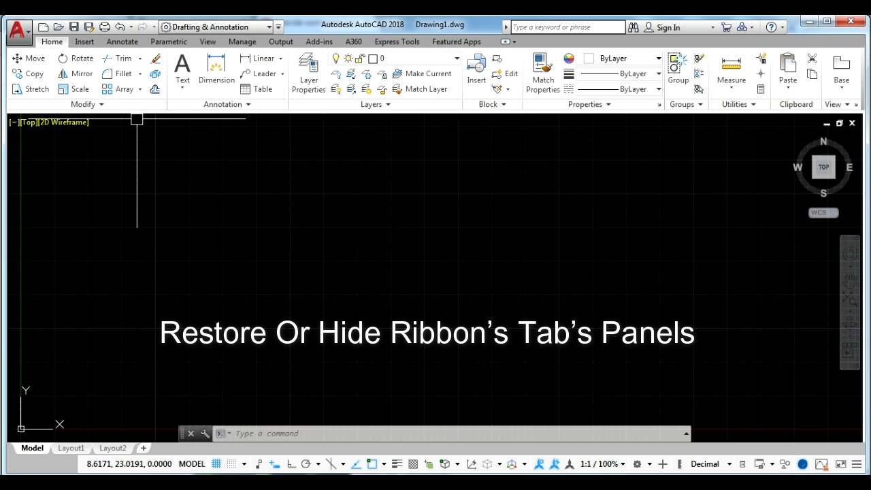
right_click(534, 43)
mouse_move(568, 99)
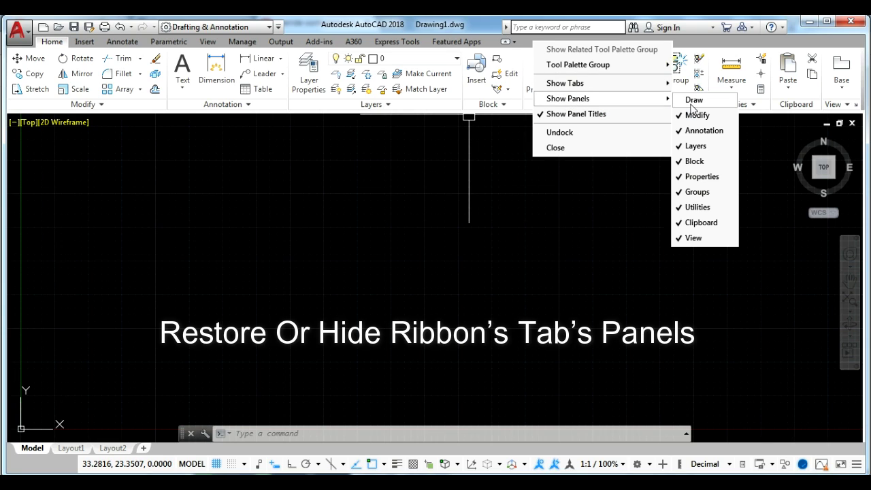
click(679, 103)
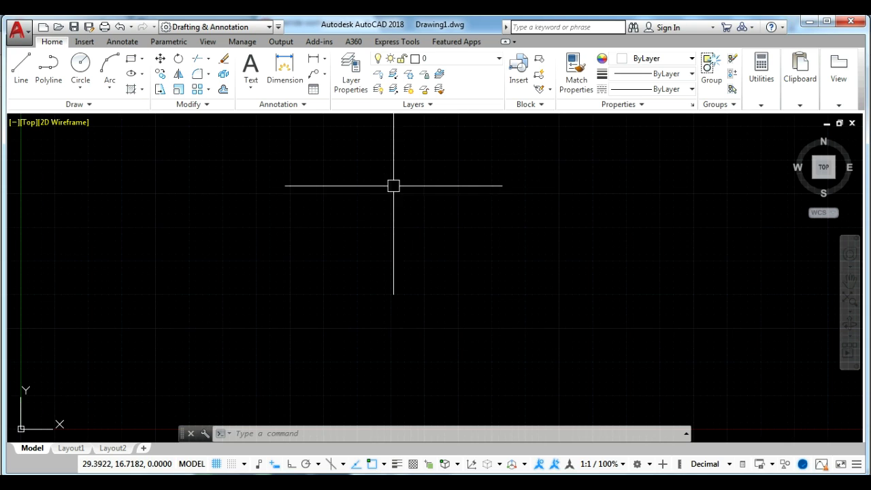
Step: Show the classic menu bar, then turn on the Draw toolbar via Tools > Toolbars and float it
click(278, 28)
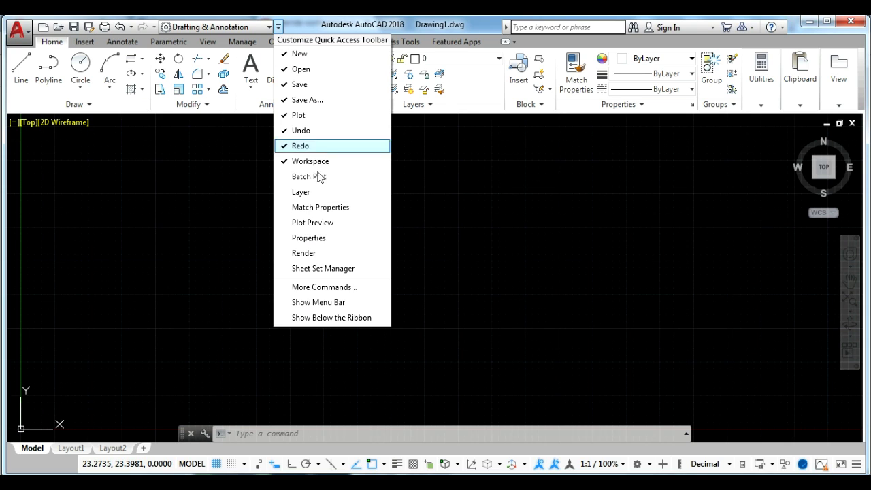
click(322, 304)
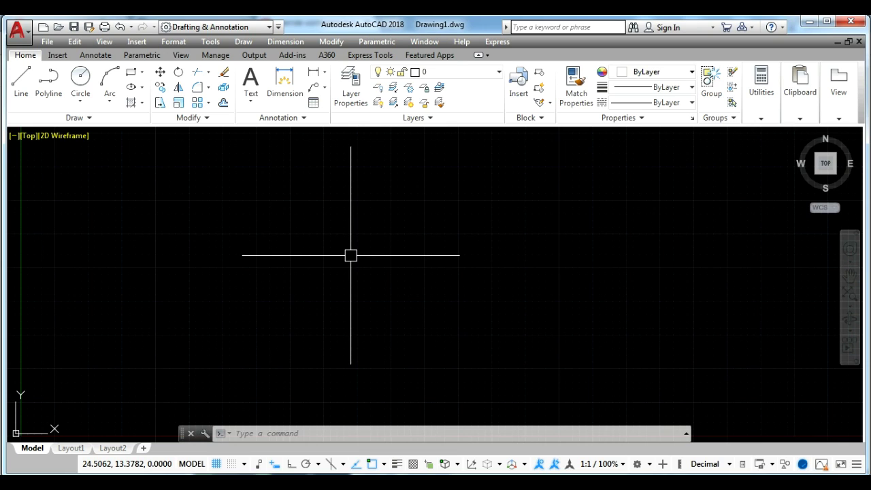
click(104, 43)
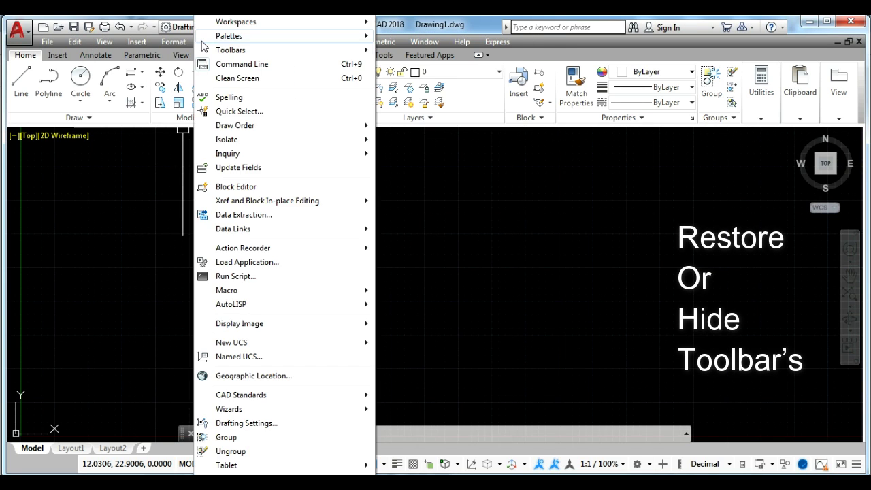
mouse_move(231, 50)
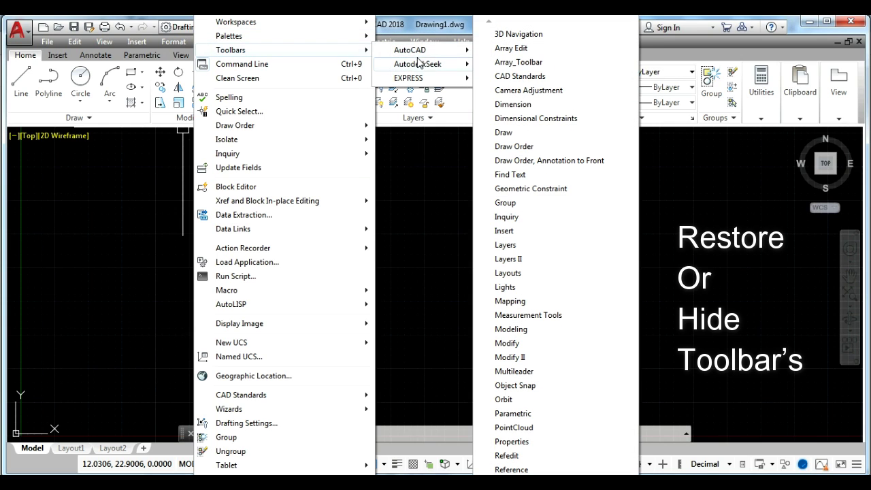
mouse_move(410, 50)
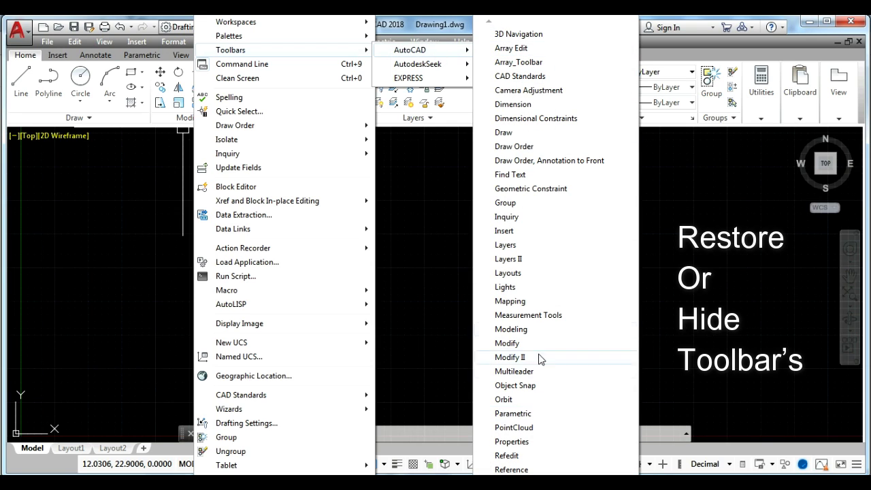
click(515, 137)
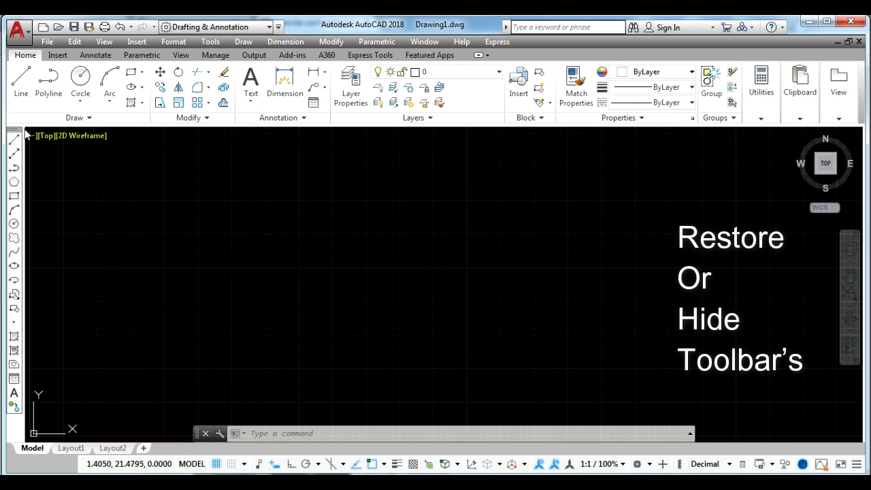
drag(15, 133, 310, 195)
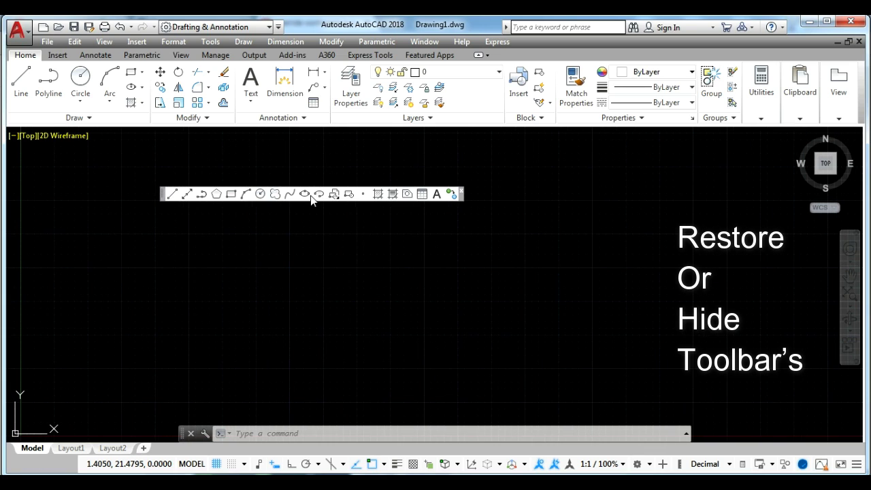
Step: Close the floating Draw toolbar, then restore it with -TOOLBAR, 'draw' and Show
click(461, 194)
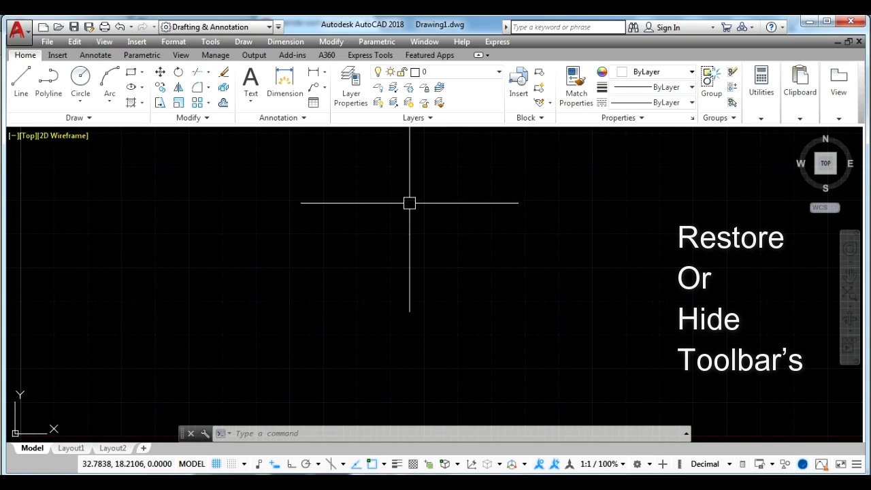
text(-)
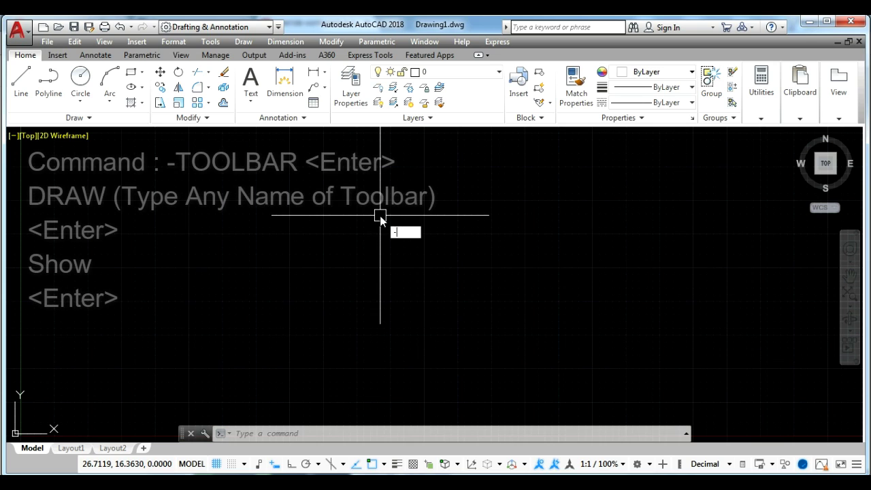
text(TOOLBAR)
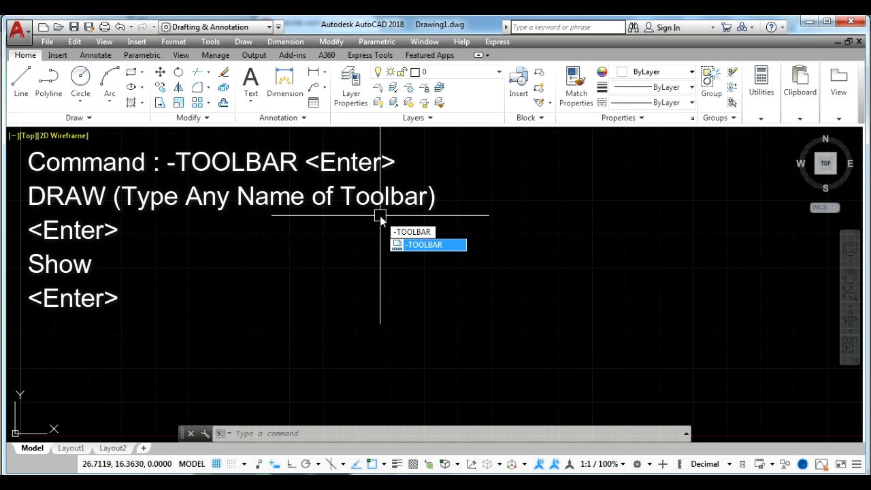
key(Return)
text(draw)
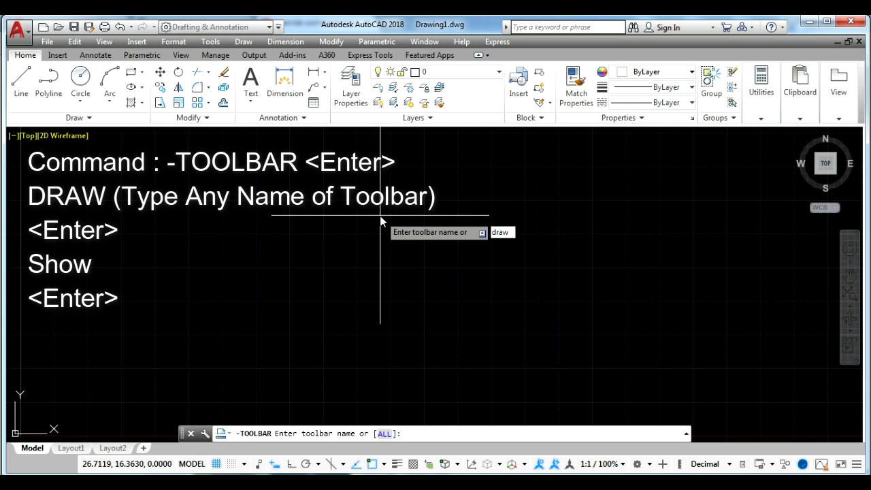
key(Return)
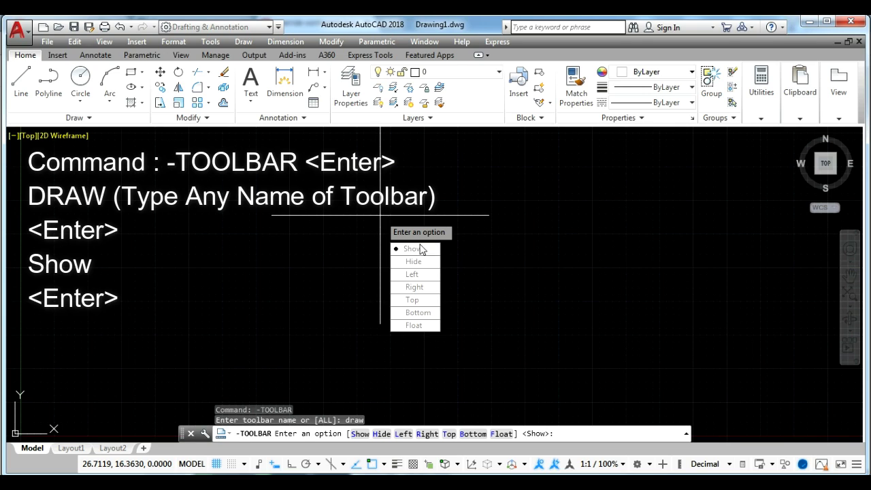
click(417, 249)
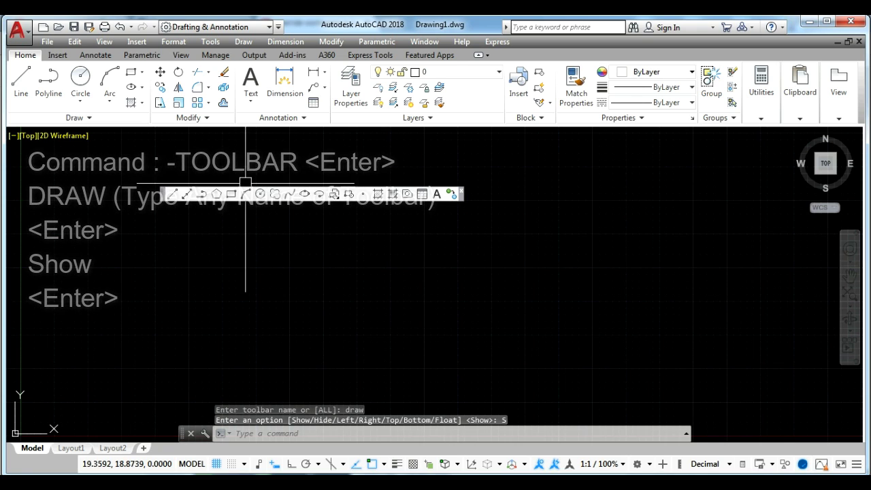
Step: Turn on the Dimension and Layers toolbars and dock the Draw toolbar at the left edge
right_click(347, 196)
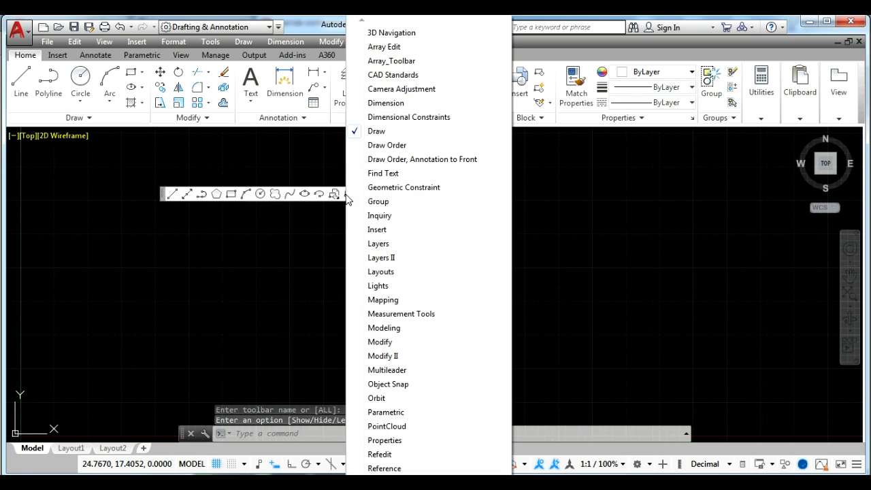
click(376, 107)
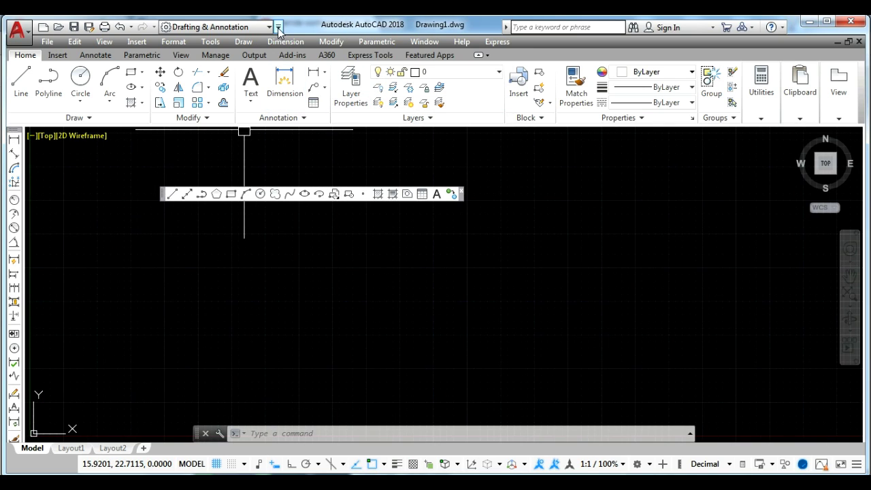
click(211, 41)
mouse_move(230, 50)
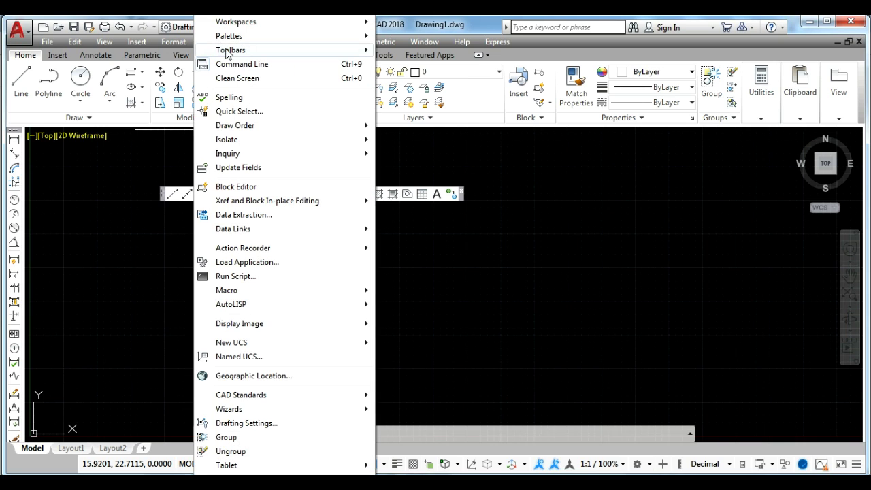
mouse_move(410, 50)
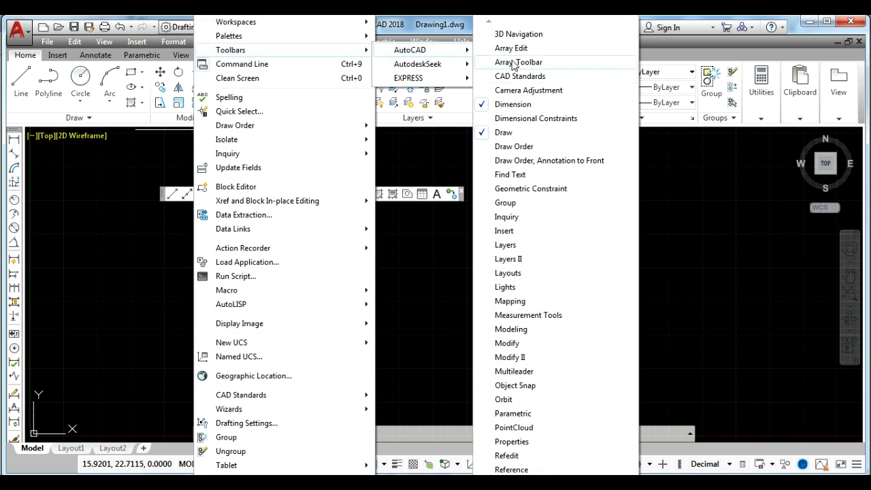
click(524, 245)
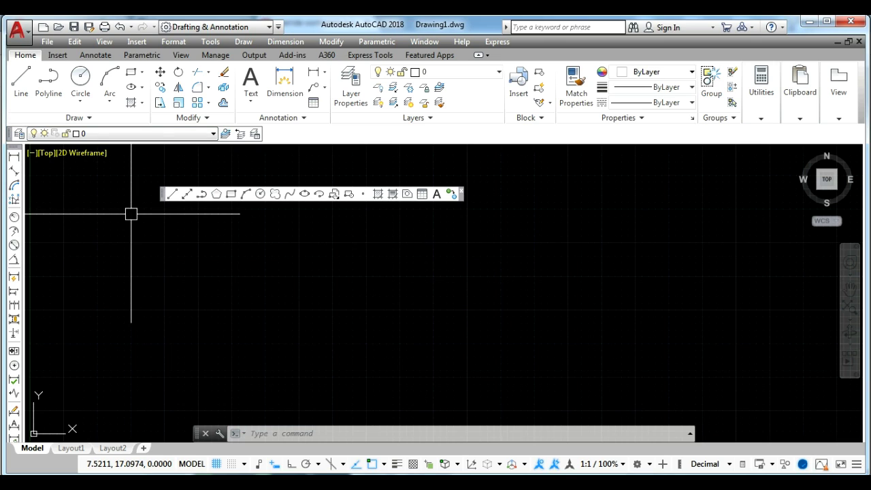
drag(164, 196, 89, 194)
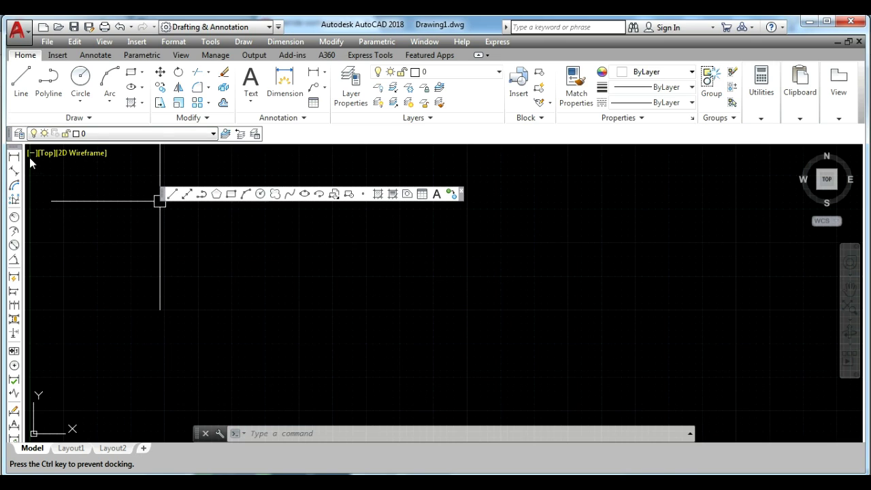
drag(29, 157, 30, 157)
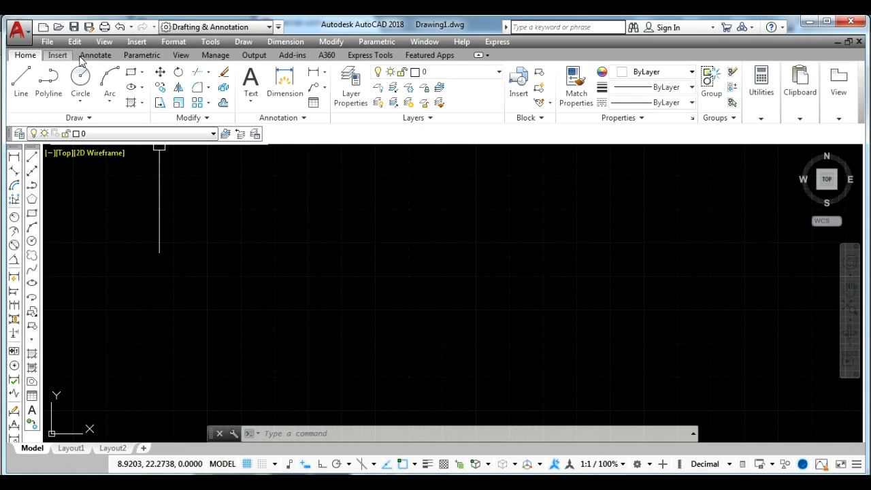
Step: Close the ribbon from its right-click menu and restore it with RIBBON
right_click(508, 52)
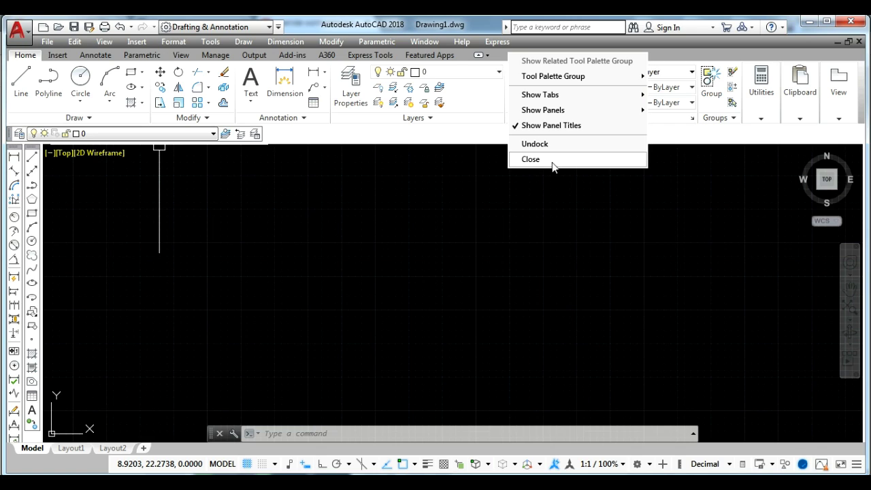
click(553, 167)
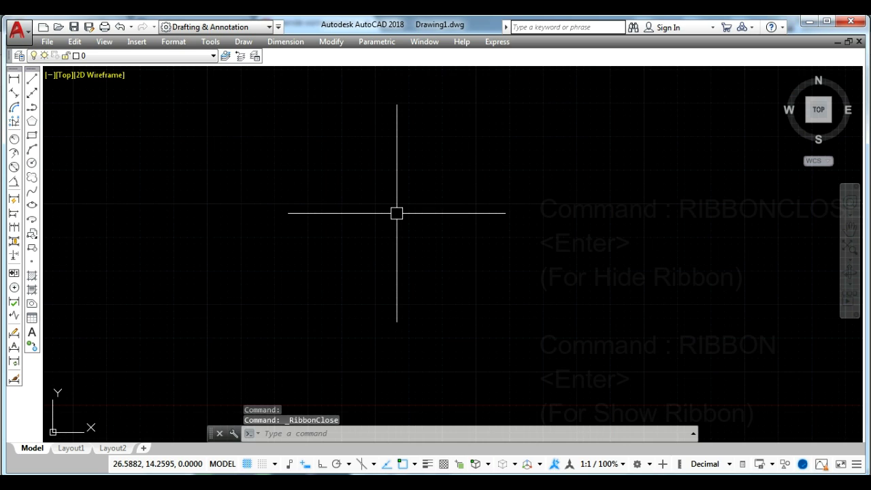
text(RI)
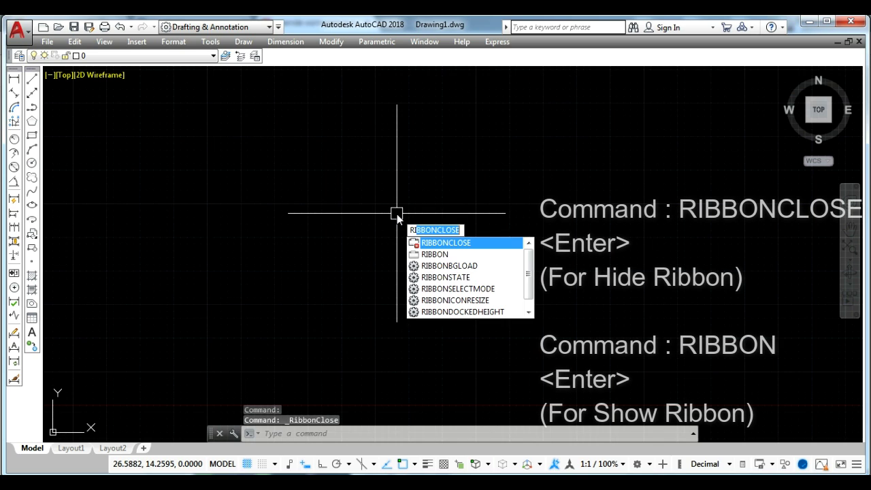
text(BBON)
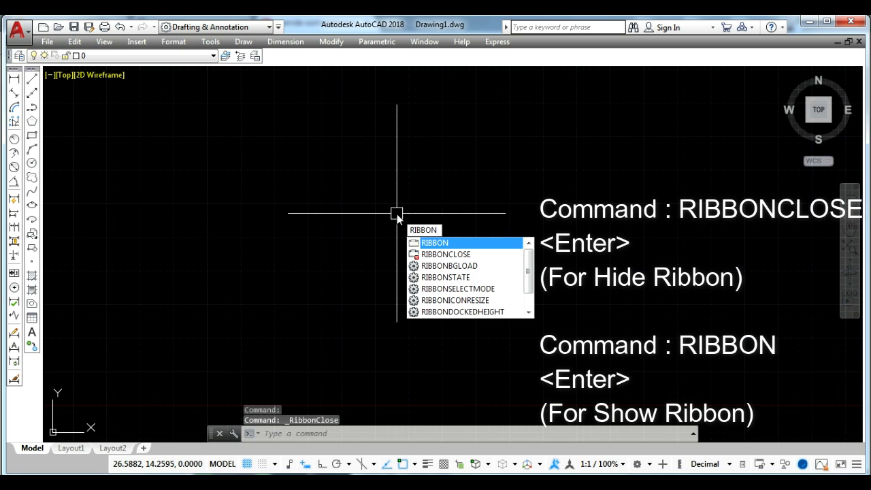
key(Return)
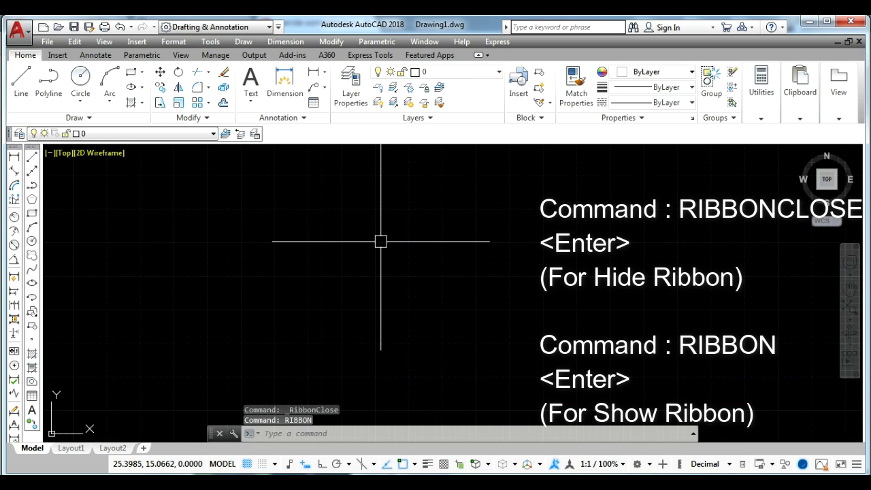
Step: Hide the ribbon with RIBBONCLOSE, bring it back with RIBBON, and open Options with OP
text(RIBON)
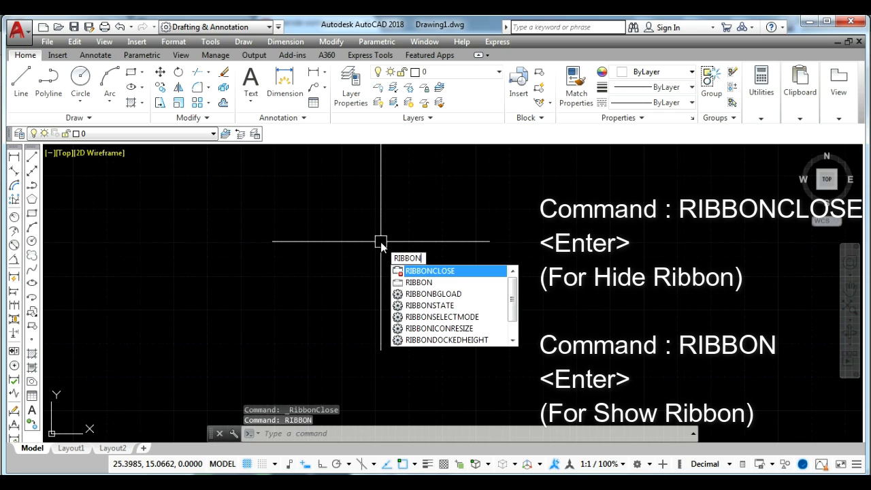
text(CLOSE)
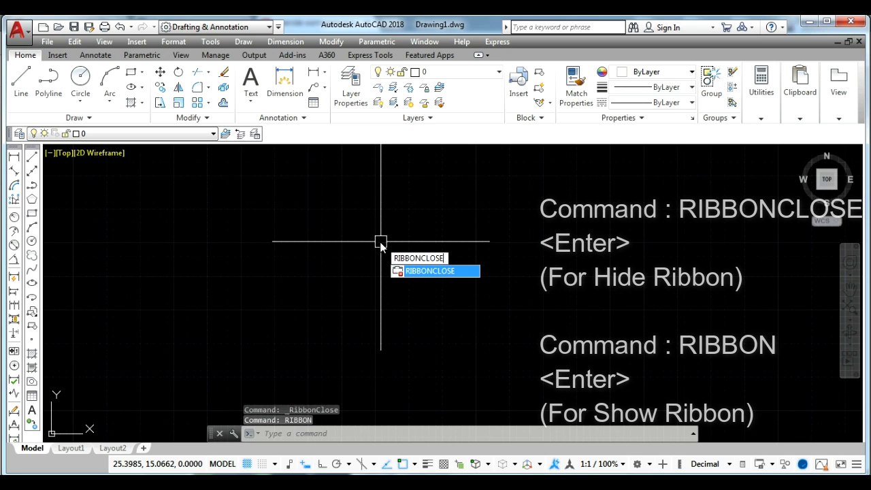
key(Return)
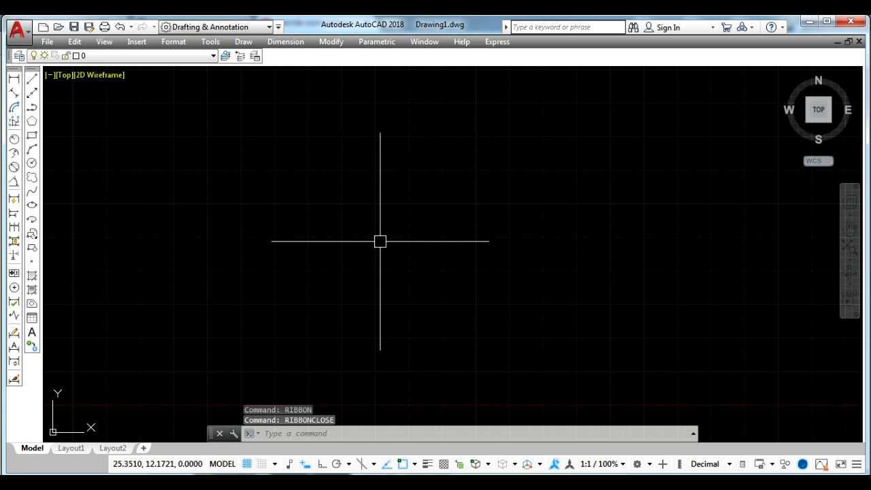
text(RIBBON)
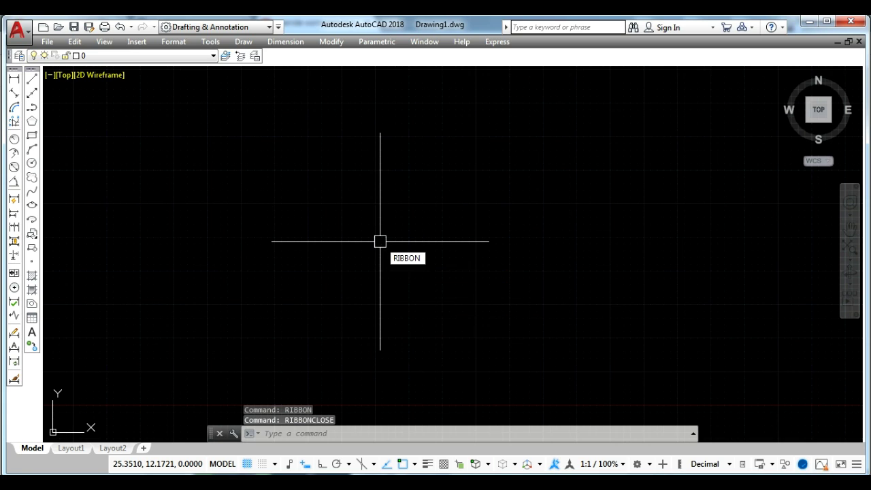
key(Return)
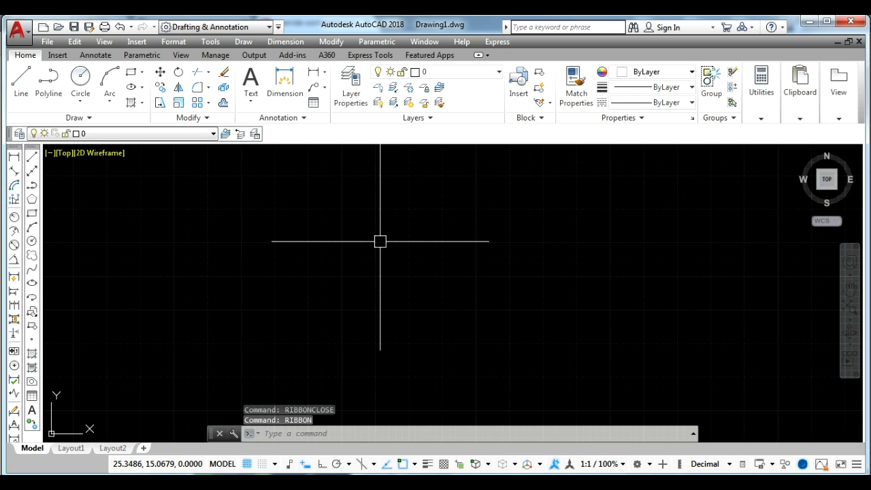
text(OP)
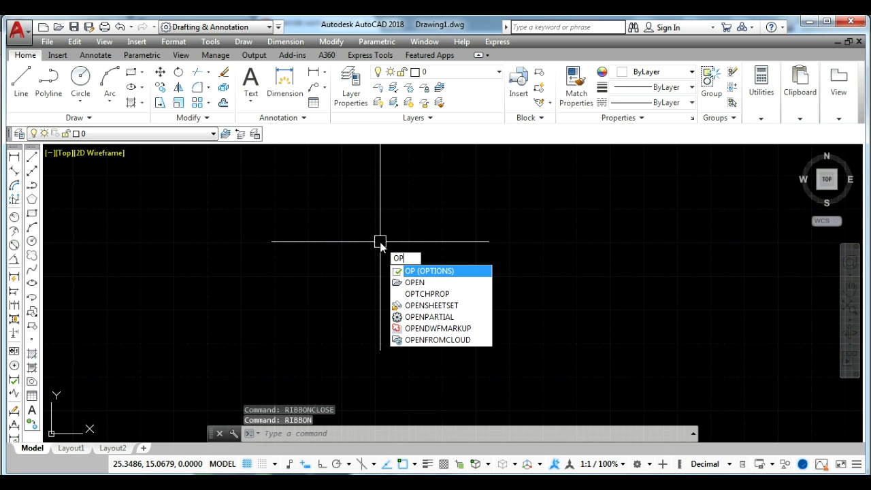
key(Return)
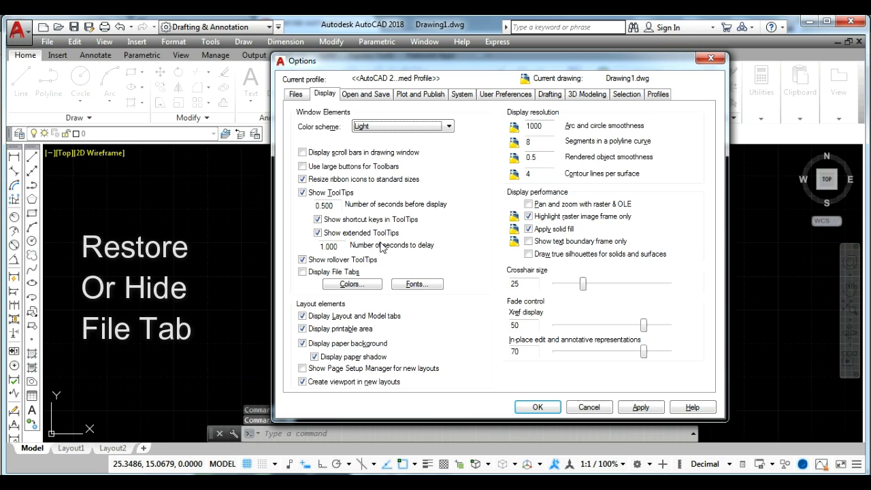
Step: Enable Display File Tabs, toggle the Layout and Model tabs off and back on, then confirm Options
click(303, 273)
click(642, 407)
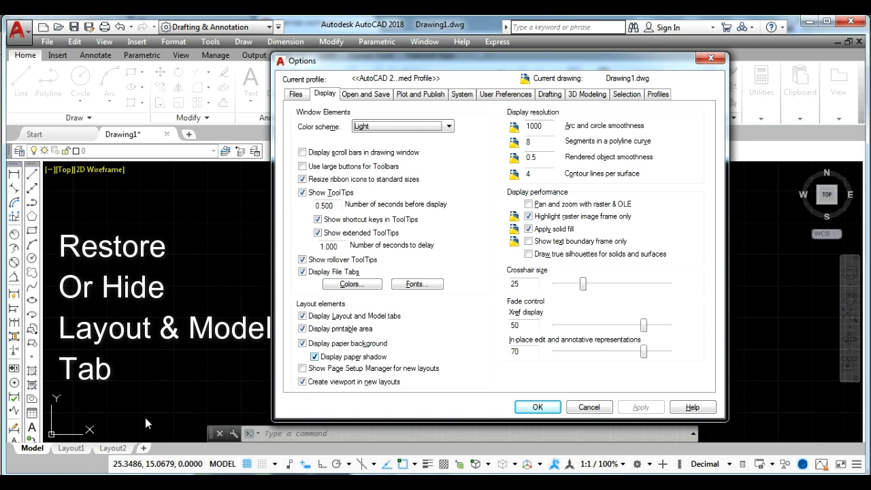
click(303, 317)
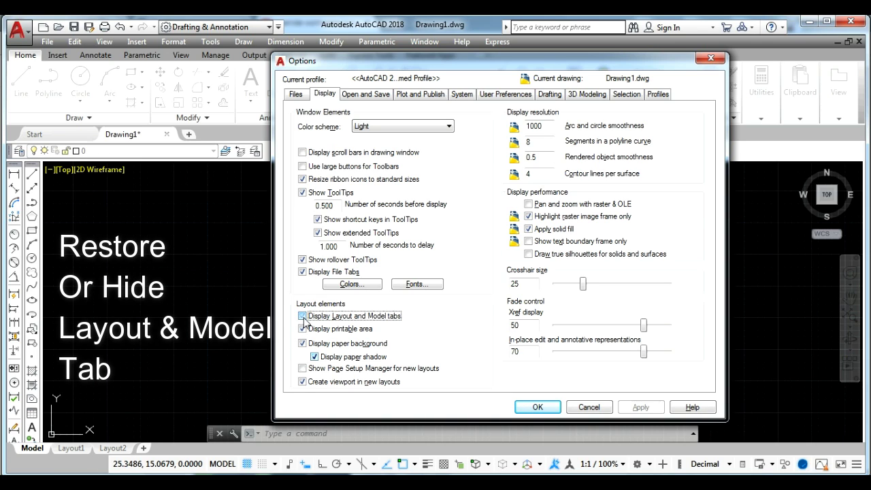
click(645, 410)
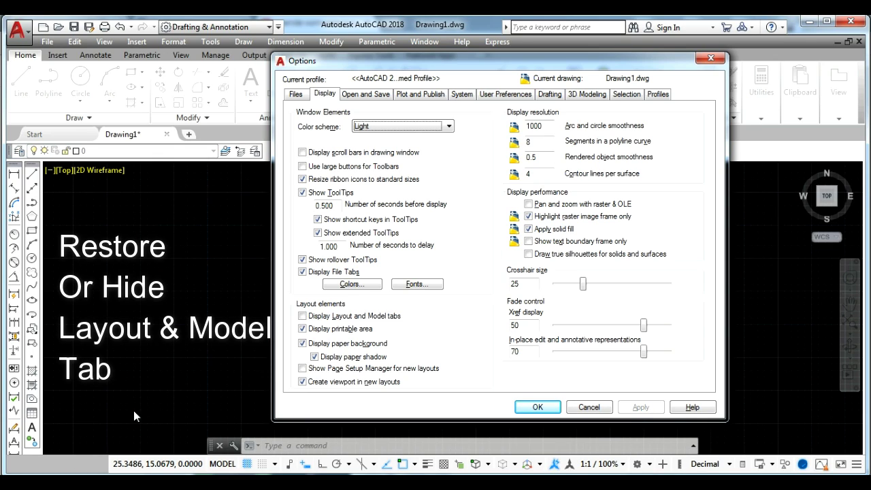
click(302, 317)
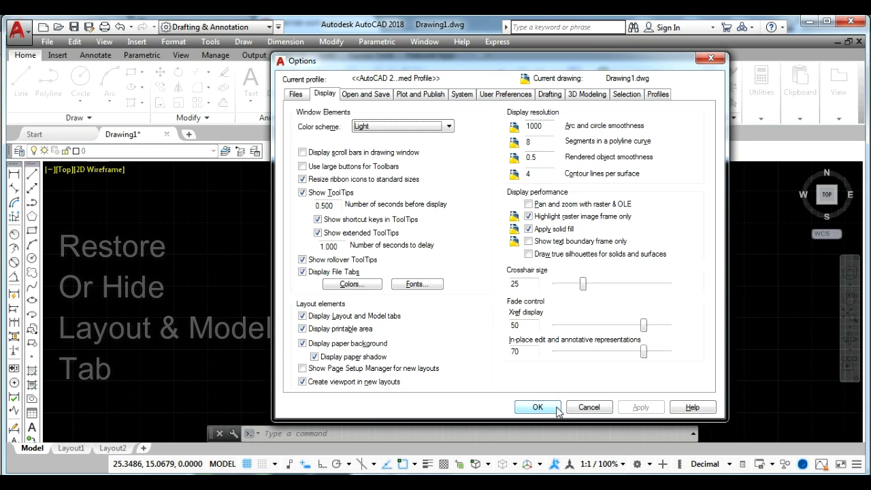
click(531, 406)
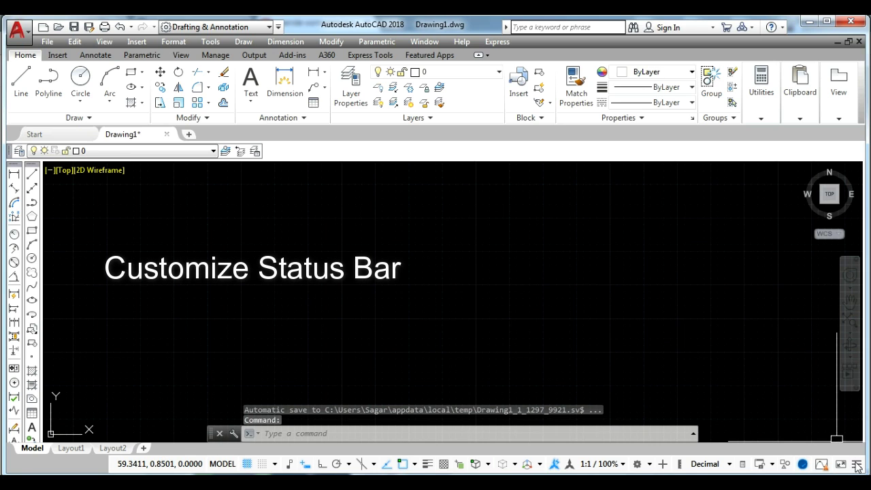
Step: Uncheck every status bar item, from coordinates and Model Space through Units and Quick Properties
click(857, 464)
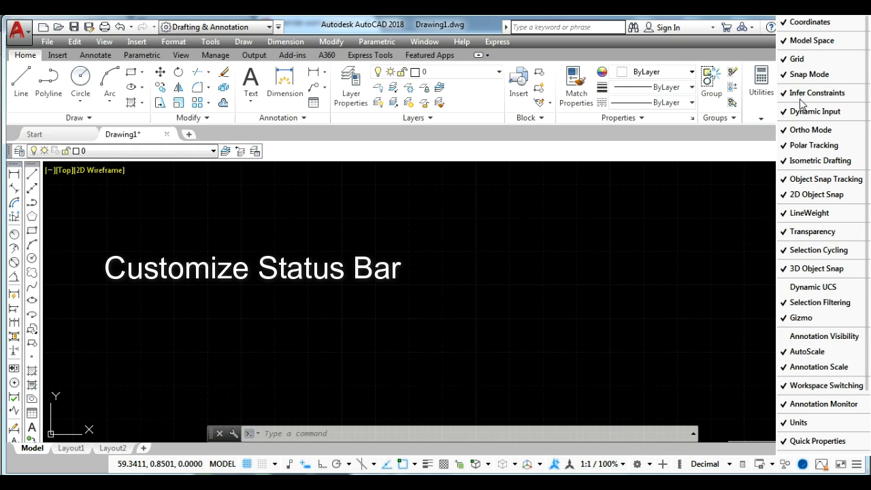
click(786, 24)
click(787, 40)
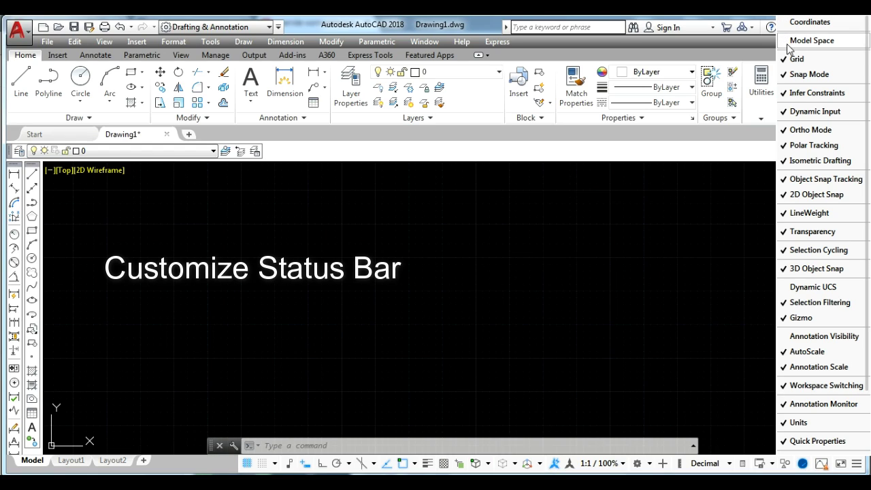
click(788, 60)
click(784, 74)
click(784, 92)
click(784, 110)
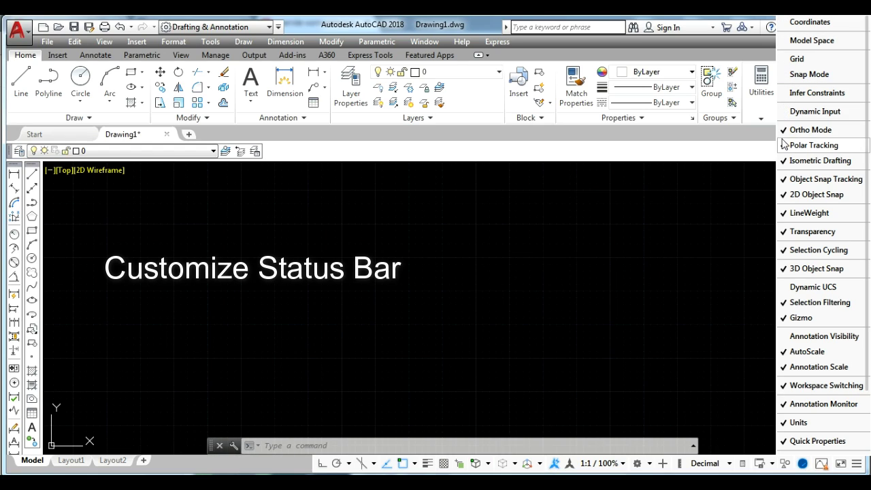
click(784, 145)
click(784, 129)
click(784, 161)
click(784, 179)
click(784, 195)
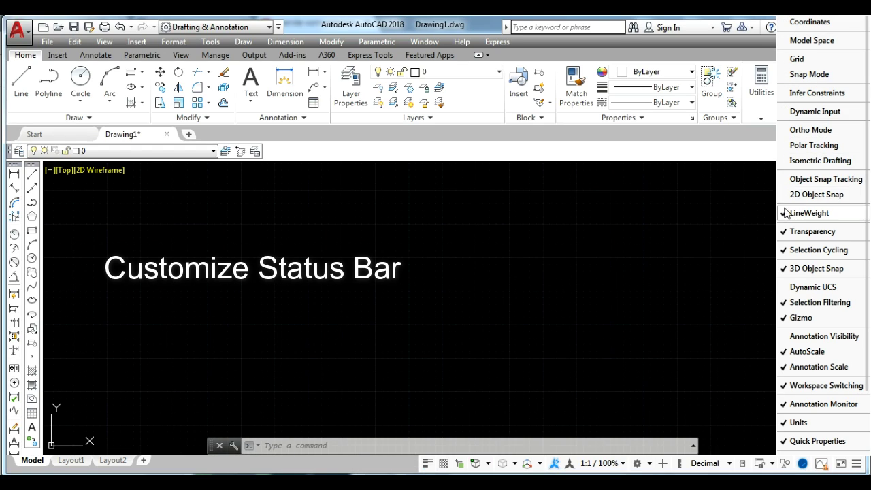
click(784, 213)
click(786, 232)
click(784, 250)
click(784, 269)
click(784, 302)
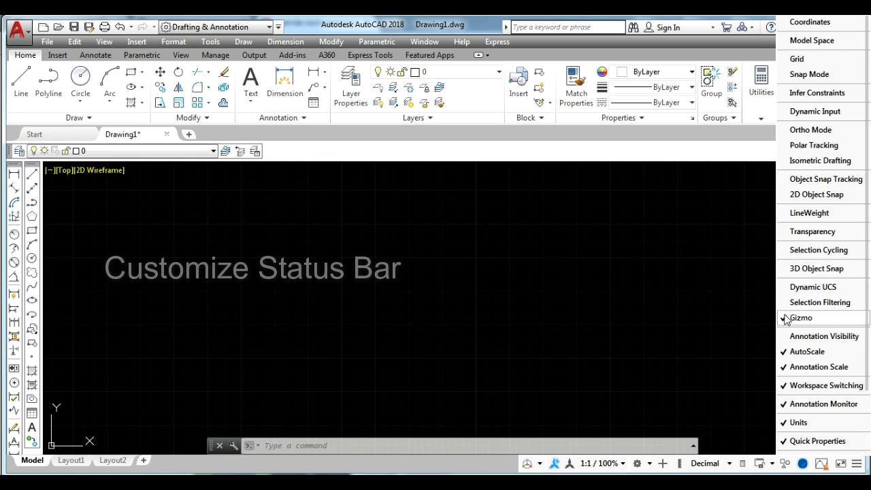
click(786, 318)
click(784, 351)
click(784, 367)
click(784, 385)
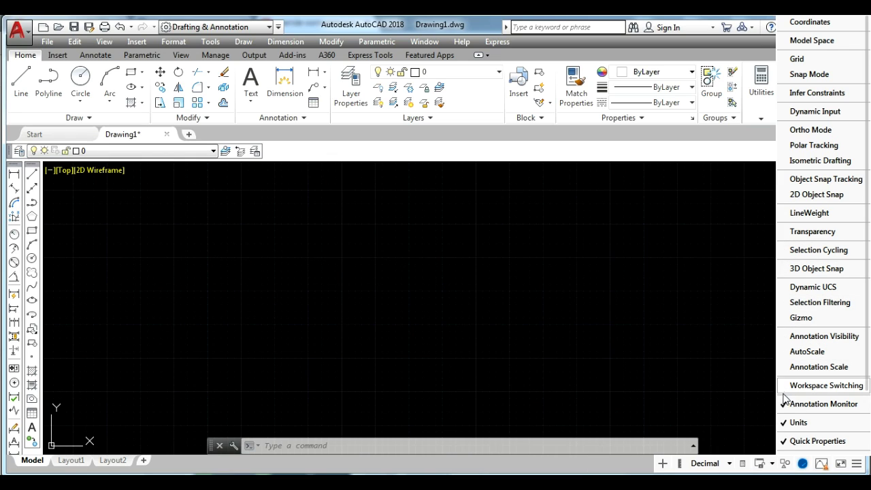
click(784, 404)
click(784, 421)
click(784, 441)
click(613, 313)
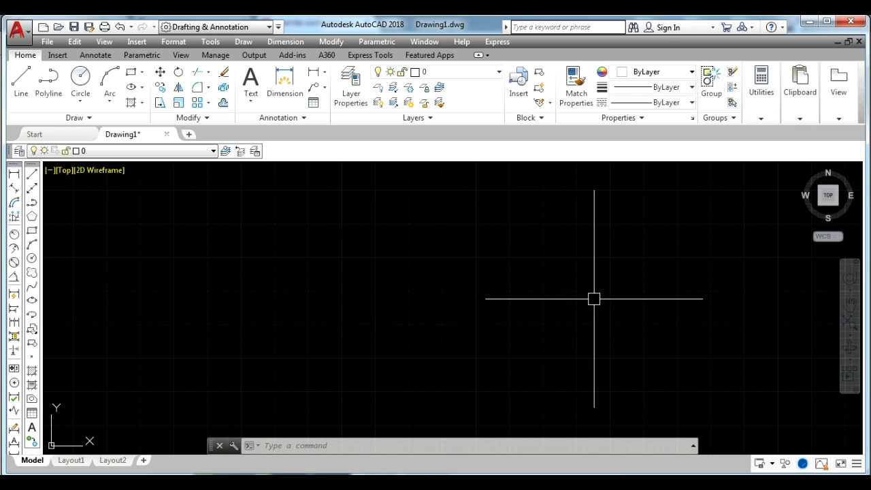
Step: Restore Quick Properties, Units, Grid, Snap, Ortho, Polar, object snaps, LineWeight, Transparency and other drafting aids
click(856, 464)
click(784, 441)
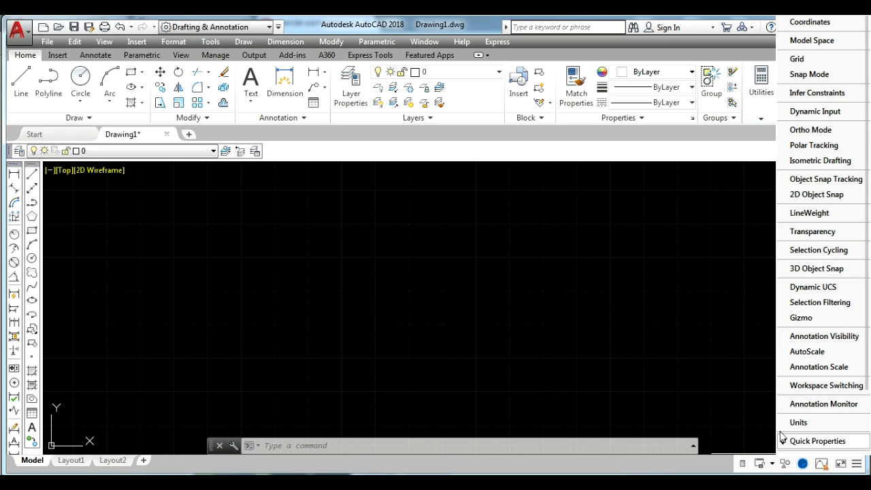
click(784, 422)
click(784, 194)
click(784, 213)
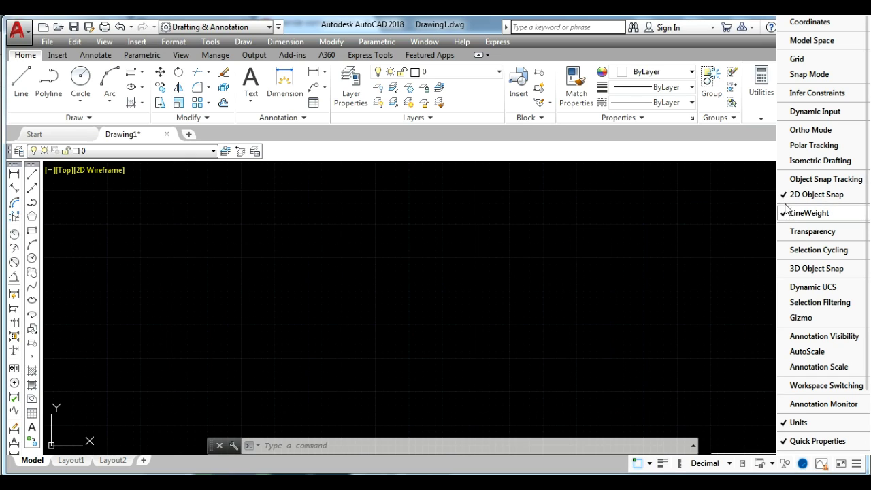
click(785, 160)
click(784, 145)
click(784, 130)
click(784, 93)
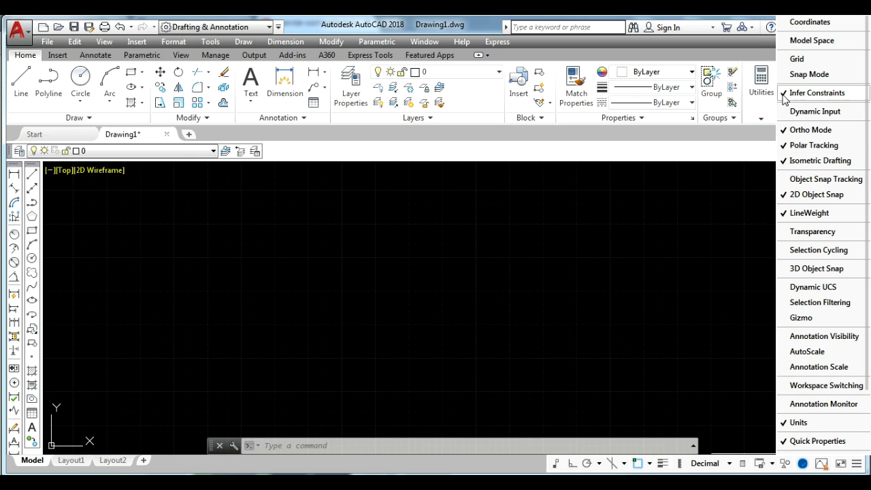
click(784, 74)
click(784, 59)
click(784, 287)
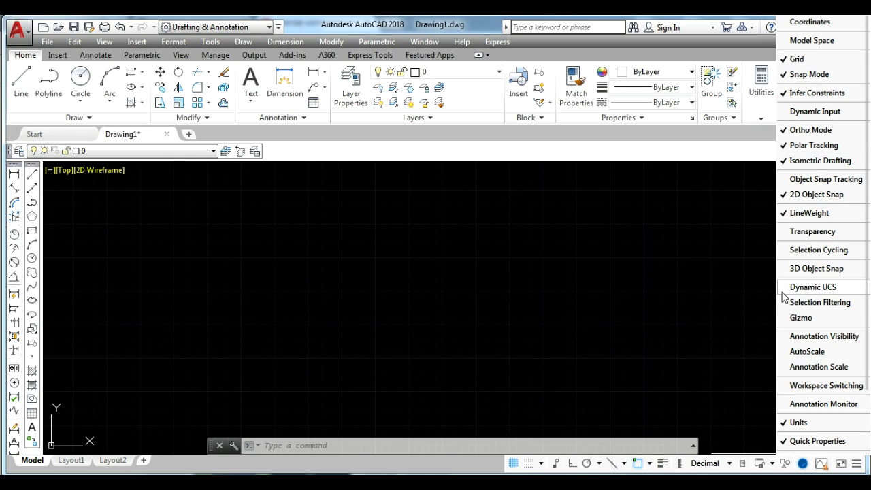
click(784, 268)
click(784, 249)
click(784, 231)
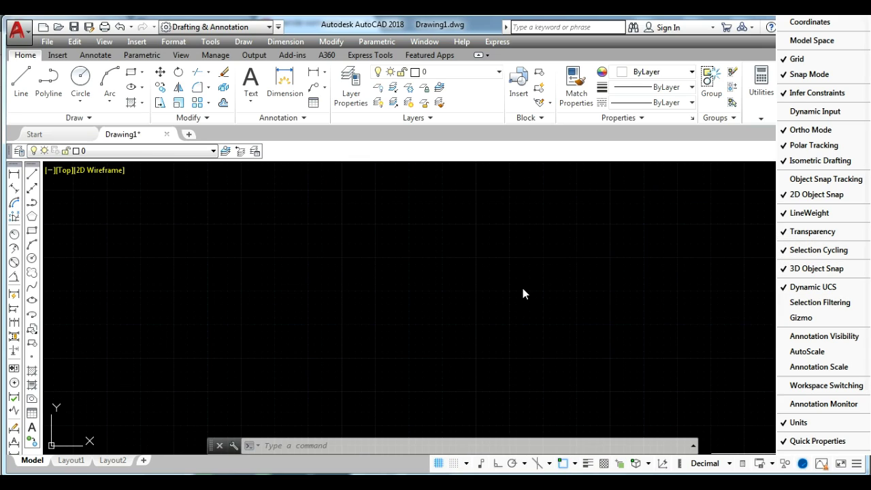
click(522, 288)
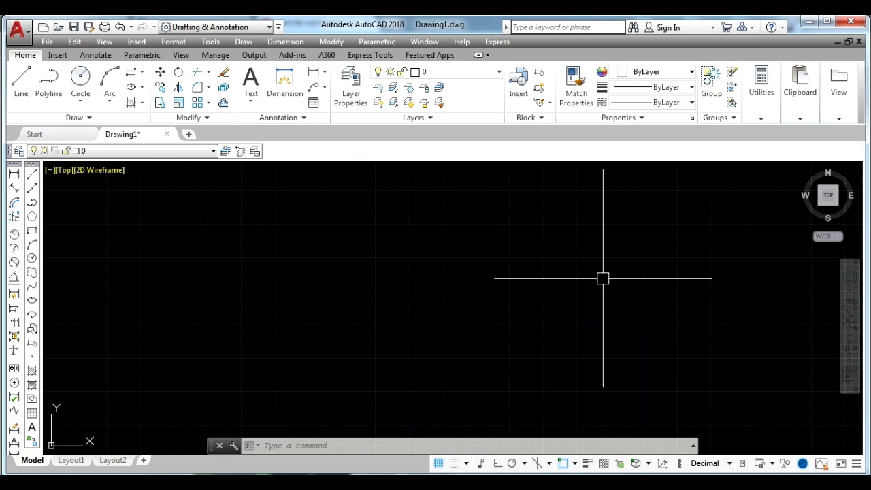